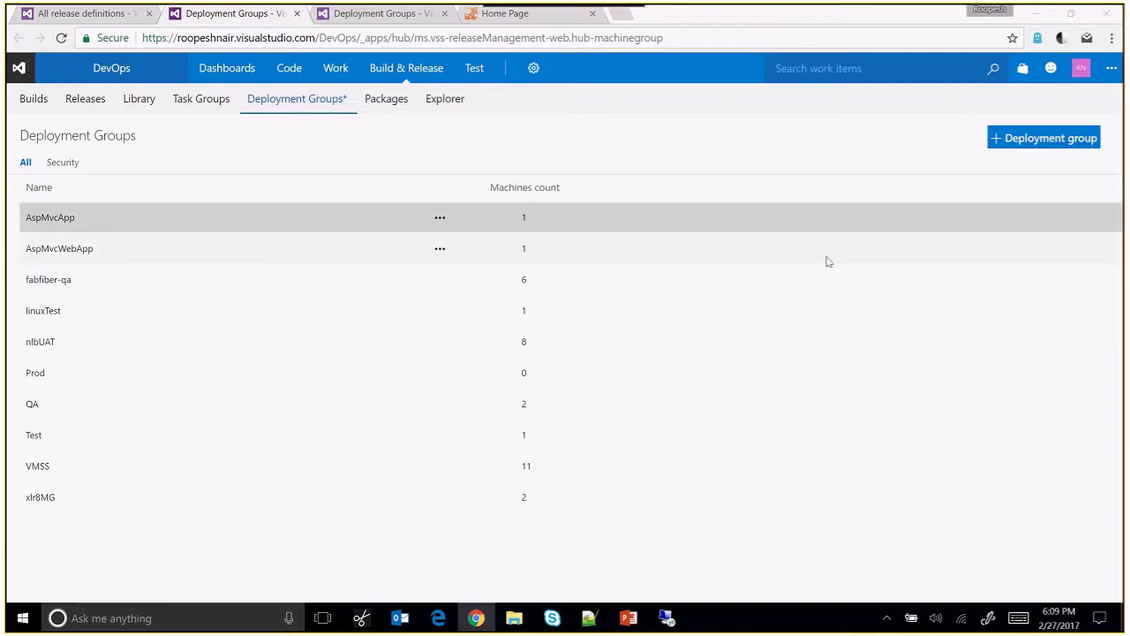
Create and save the fabfiber-uat deployment group, then select its Windows agent registration script.
left_click(1049, 139)
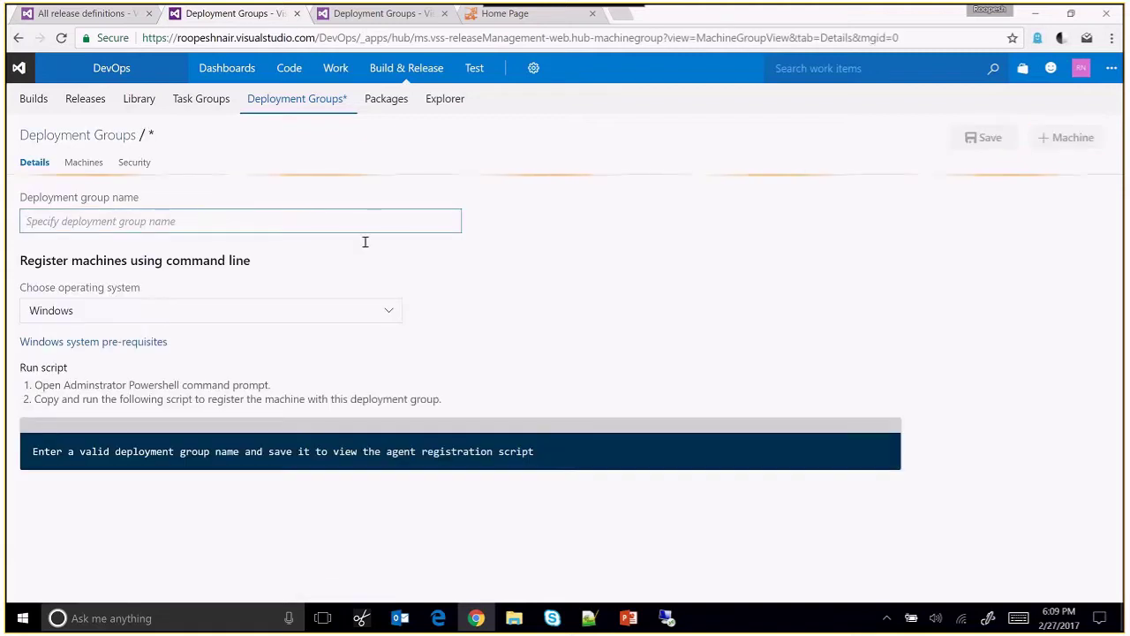
type("fabf")
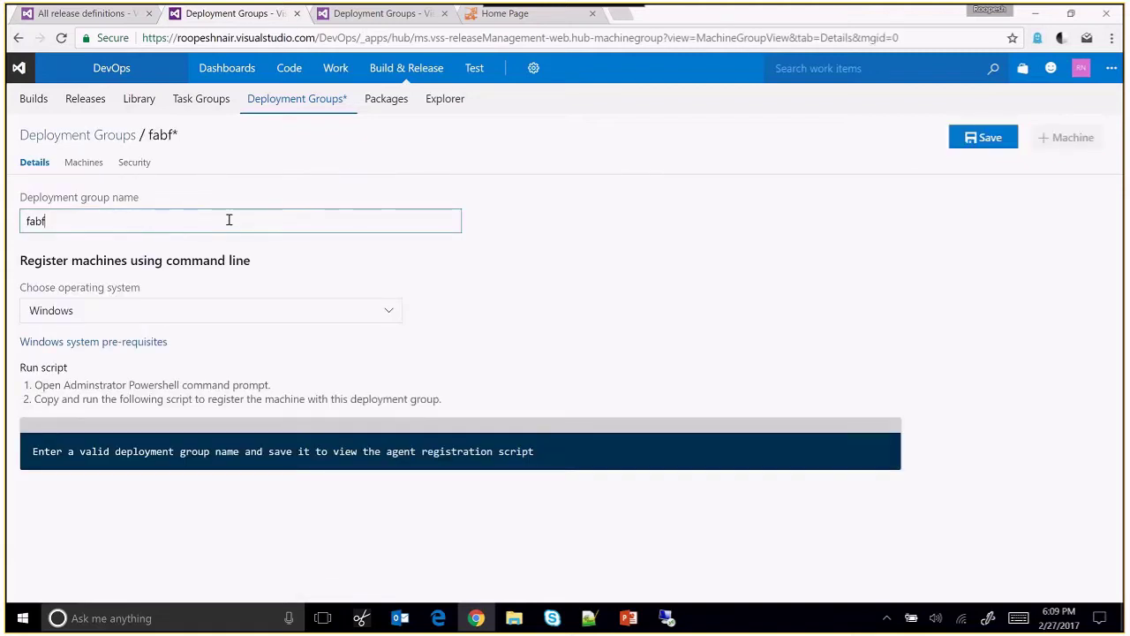
type("iber-uat")
left_click(972, 139)
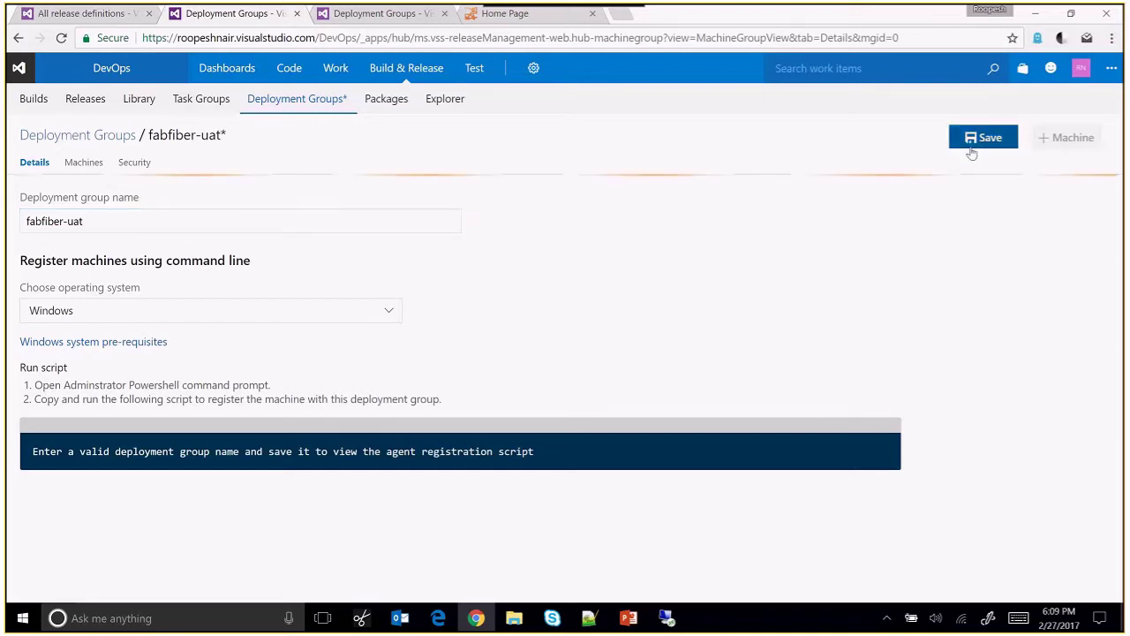
scroll(19, 451, "down", 1)
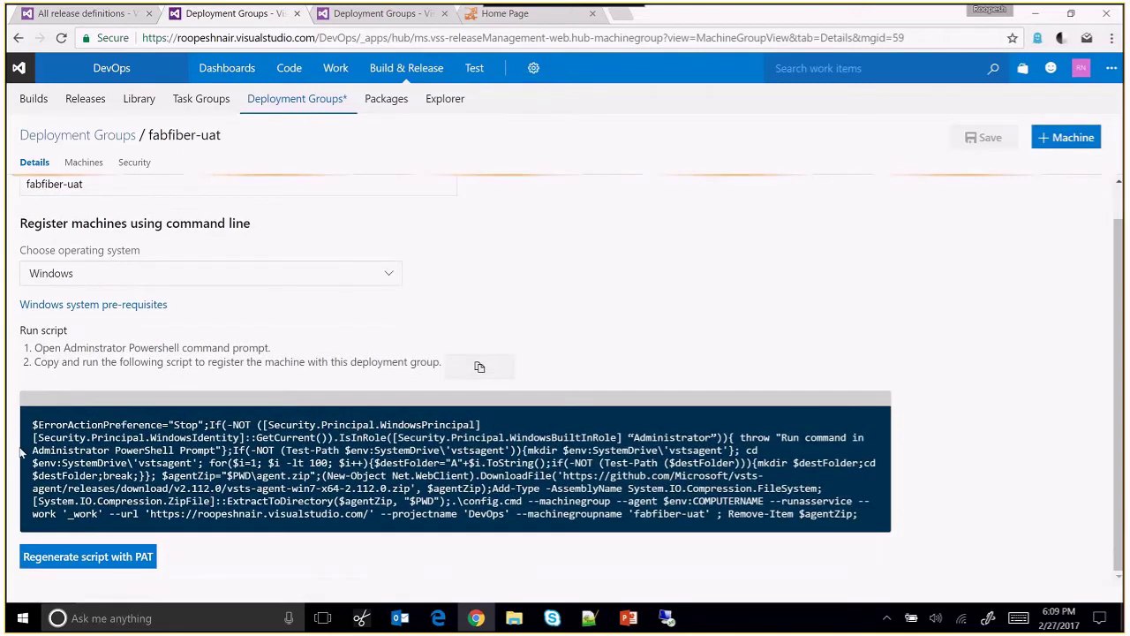
left_click_drag(32, 423, 869, 527)
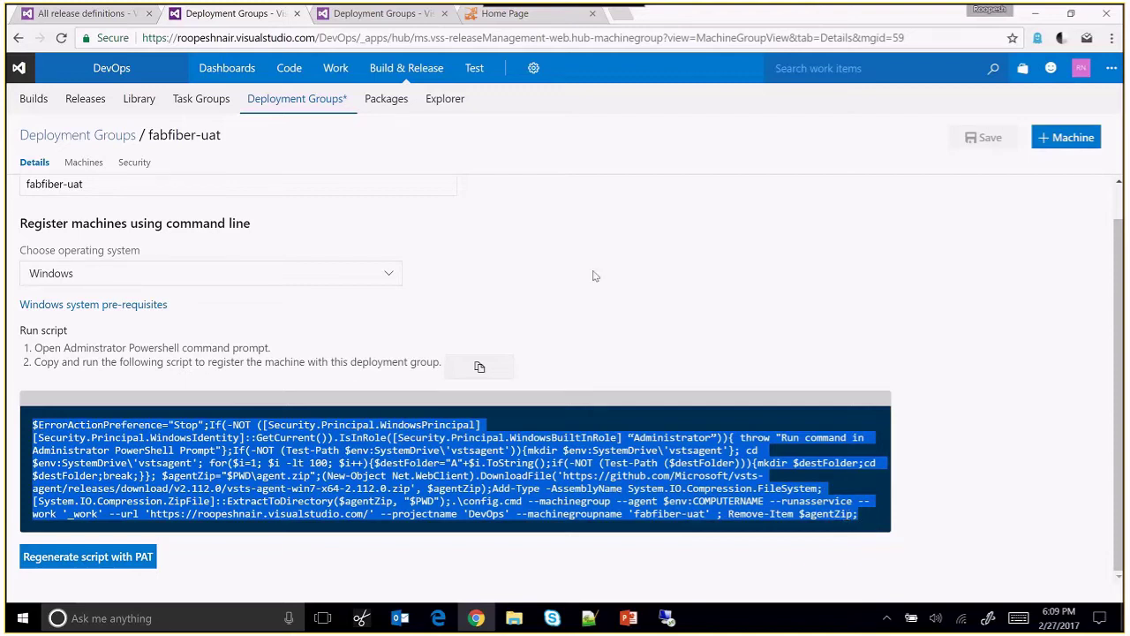
Show the fabfiber-qa group's six machines, then bring the Azure portal window to the front.
left_click(393, 24)
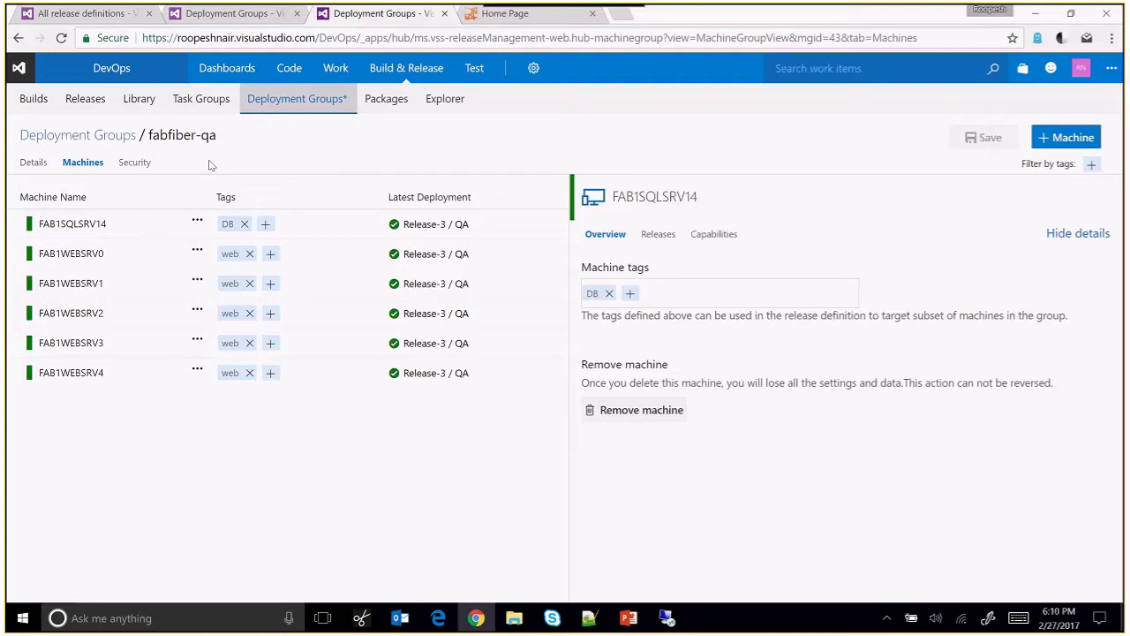
key("alt+Tab")
key("alt+Tab")
key("alt+Tab")
key("alt+Tab")
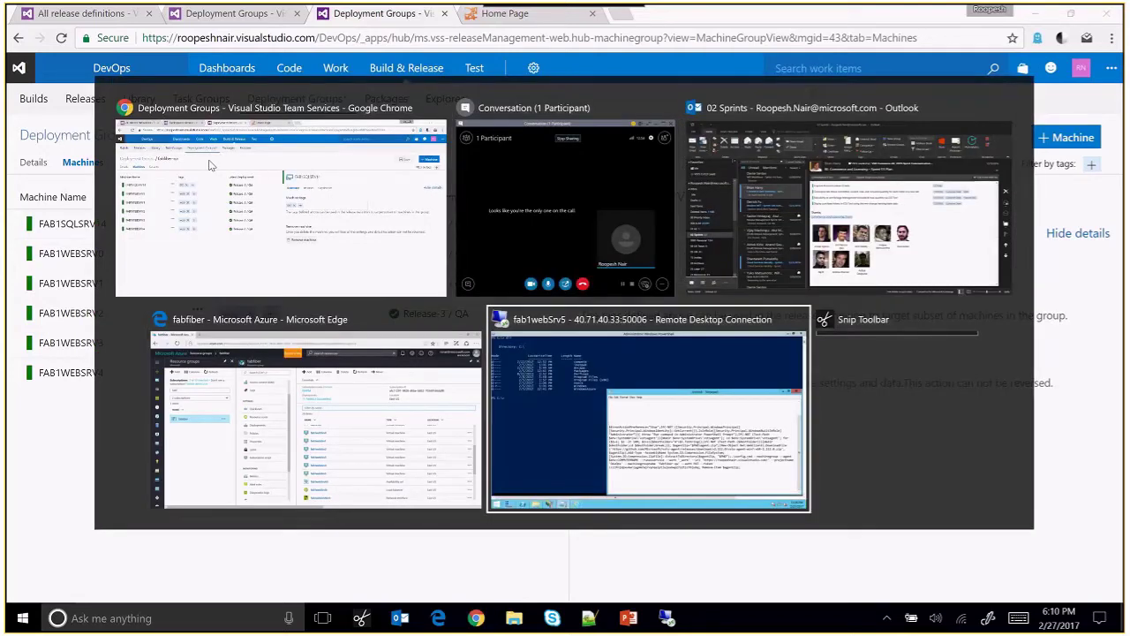
key("alt+shift+Tab")
scroll(613, 515, "up", 1)
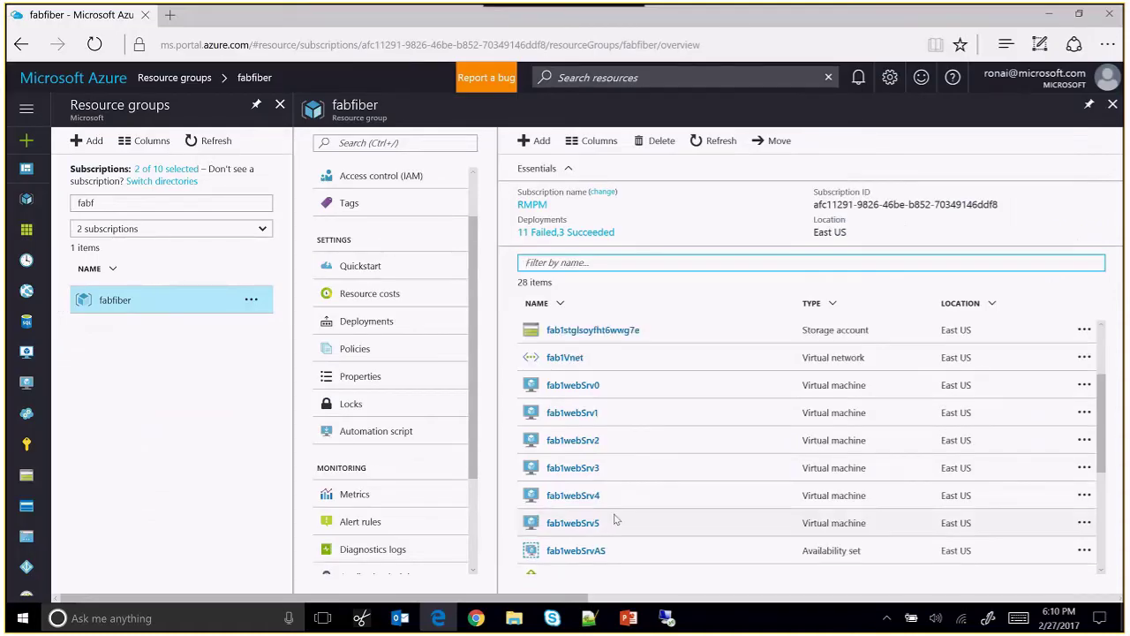
key("alt+Tab")
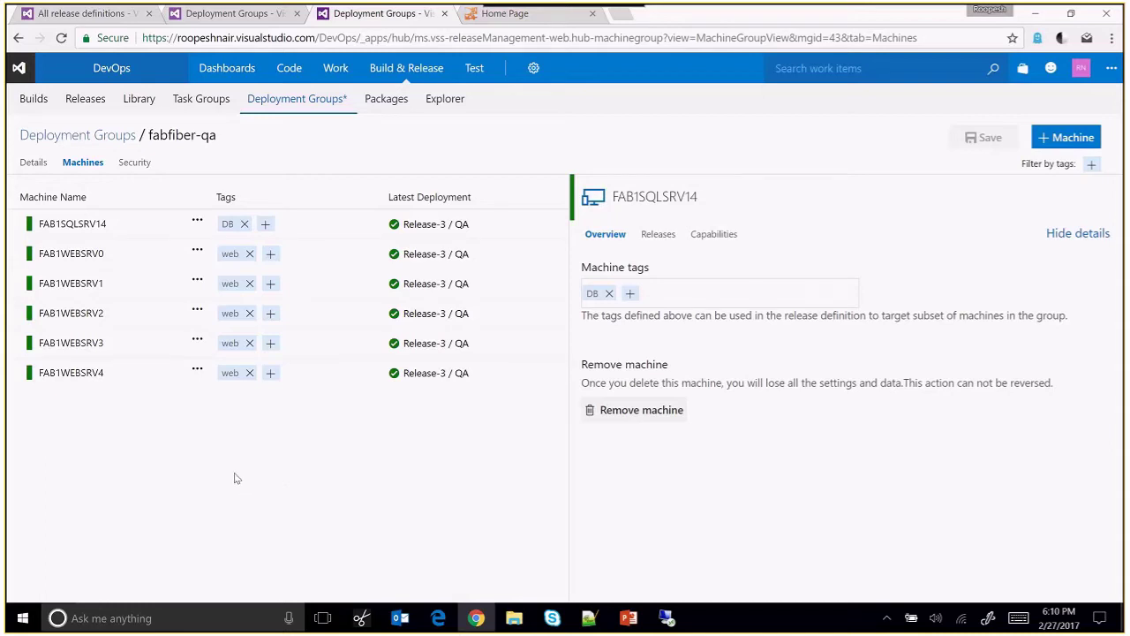
Copy the fabfiber-qa registration script from Details and select it in the remote server's Notepad.
left_click(32, 164)
scroll(207, 239, "down", 1)
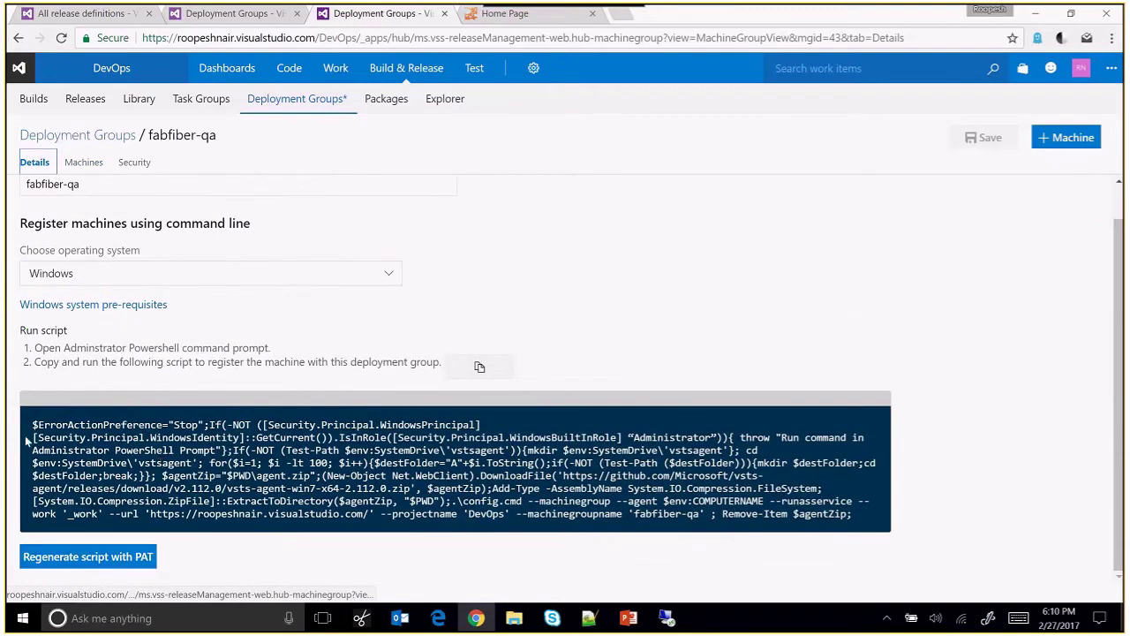
left_click_drag(32, 427, 880, 523)
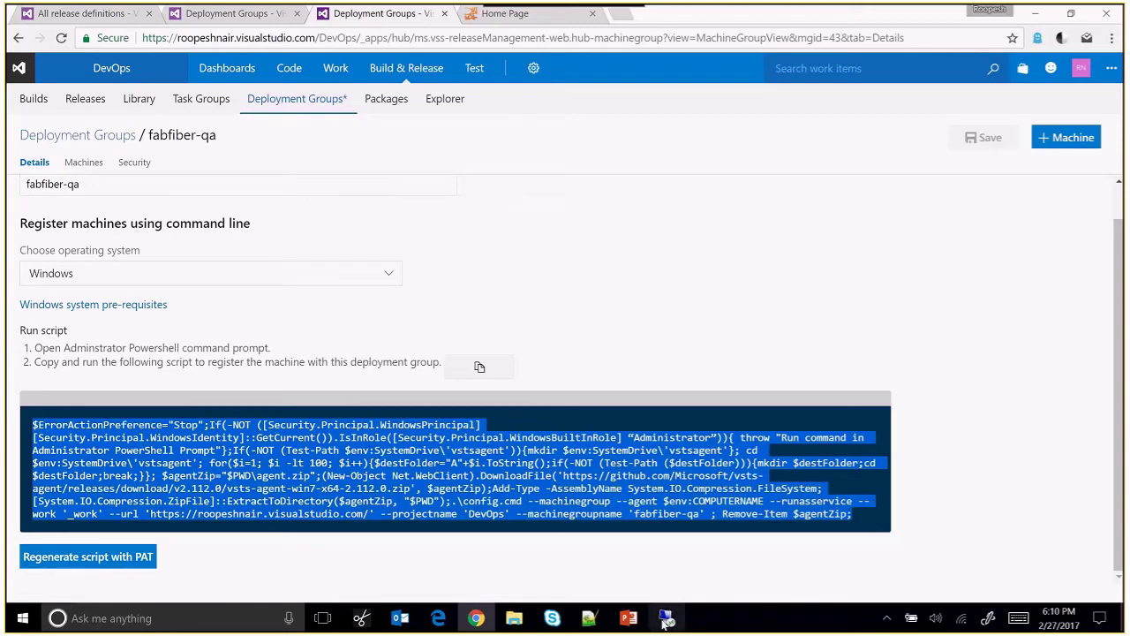
left_click(667, 618)
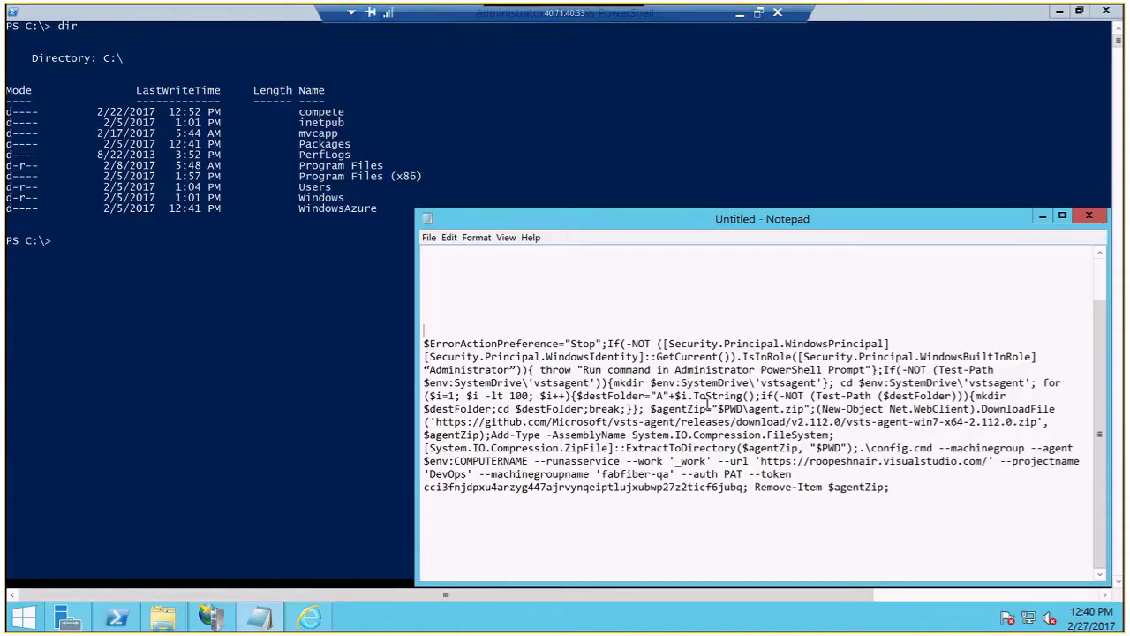
left_click_drag(707, 402, 433, 355)
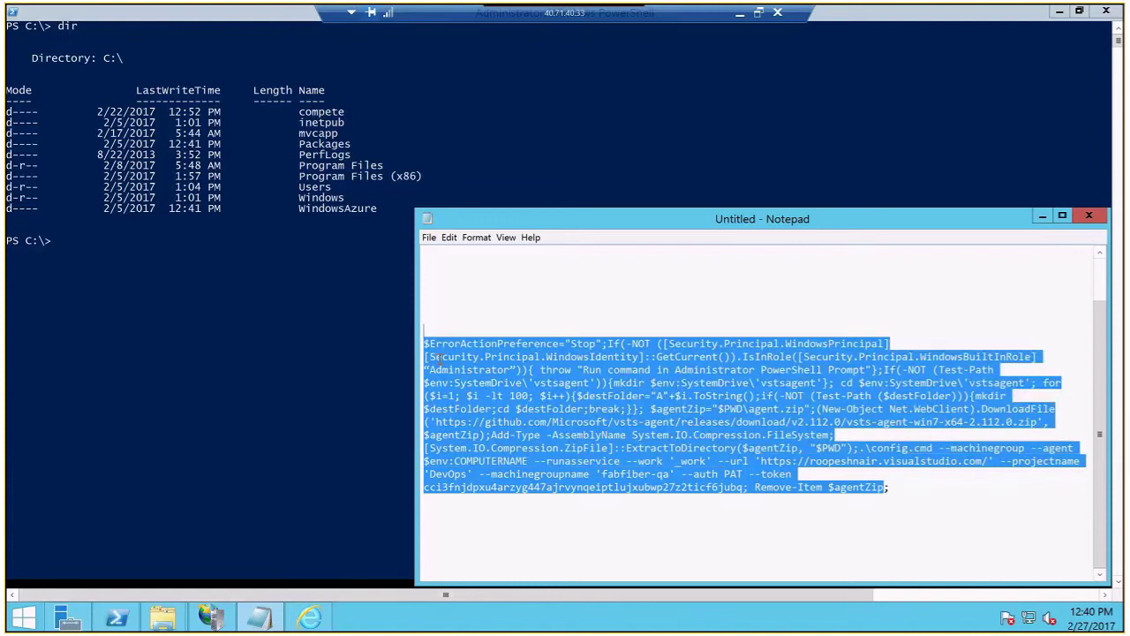
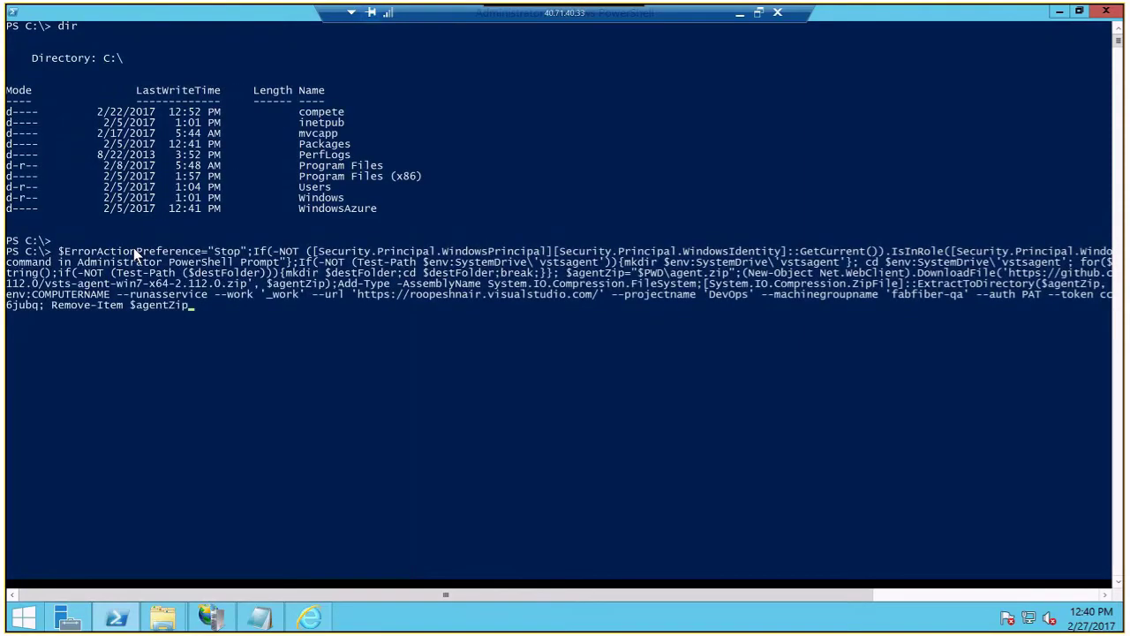
Run the fabfiber-qa agent registration script, tag the machine web, and keep the default service account.
key("Return")
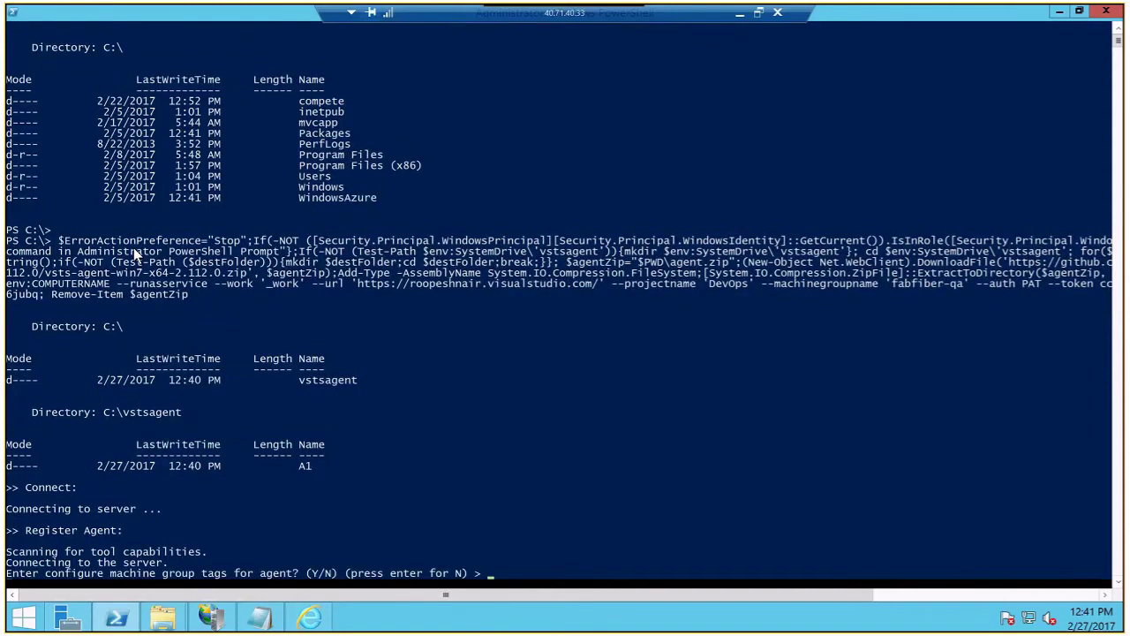
type("Y")
key("Return")
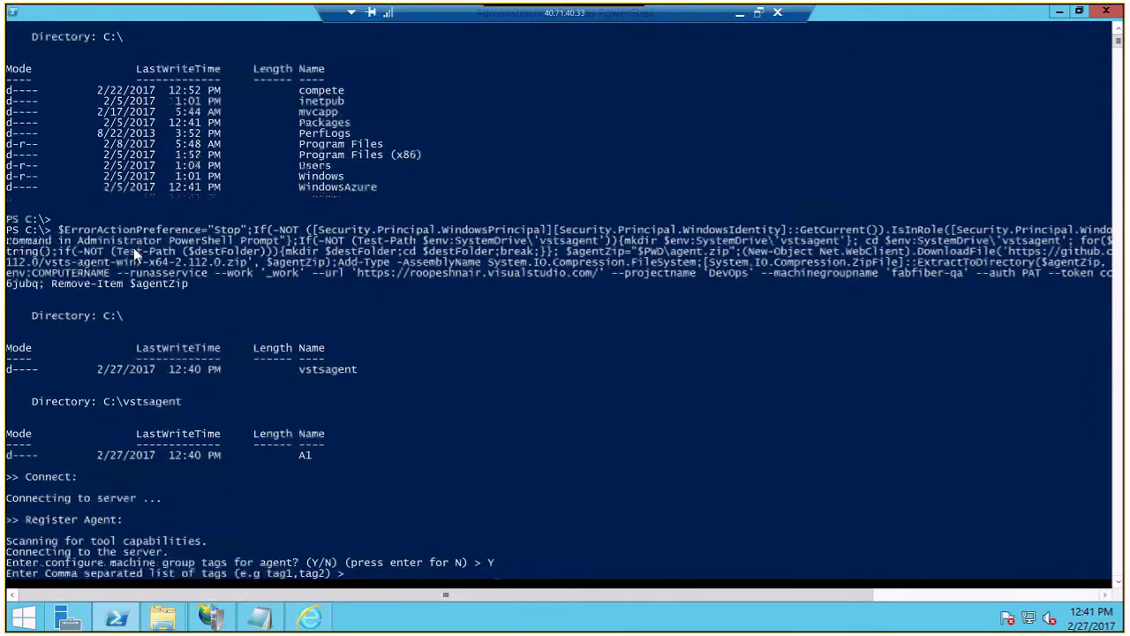
type("web")
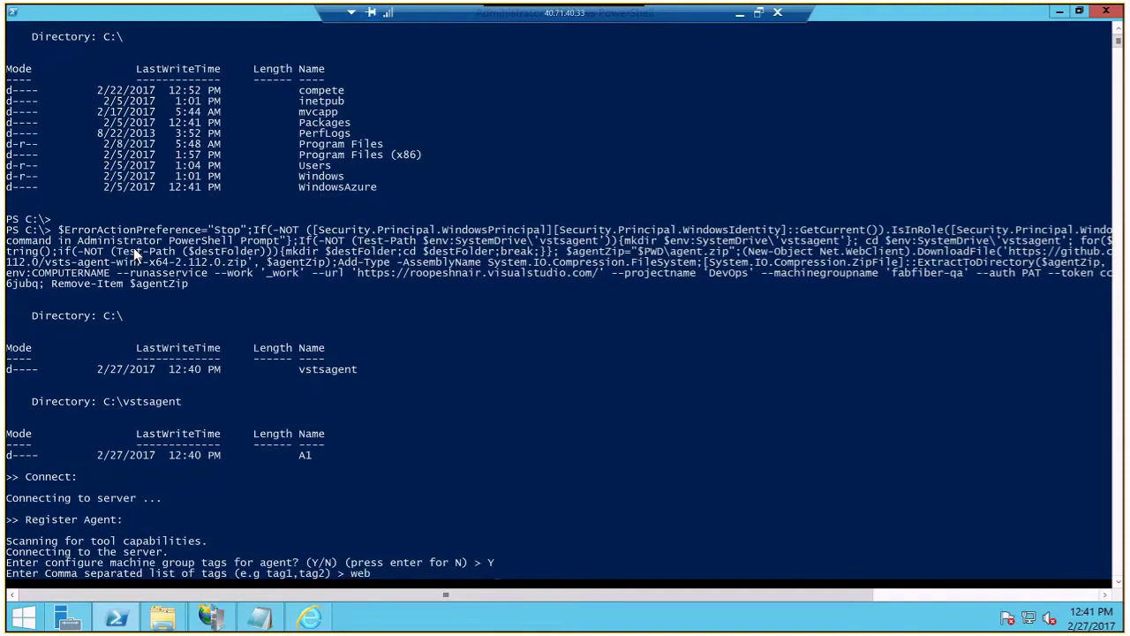
key("Return")
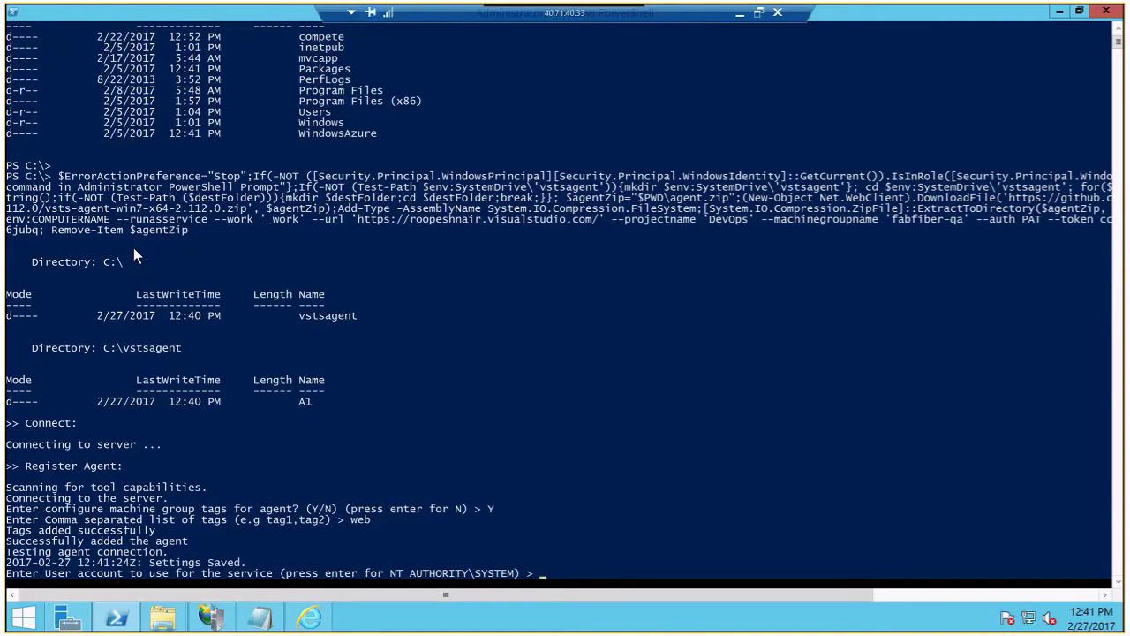
key("Return")
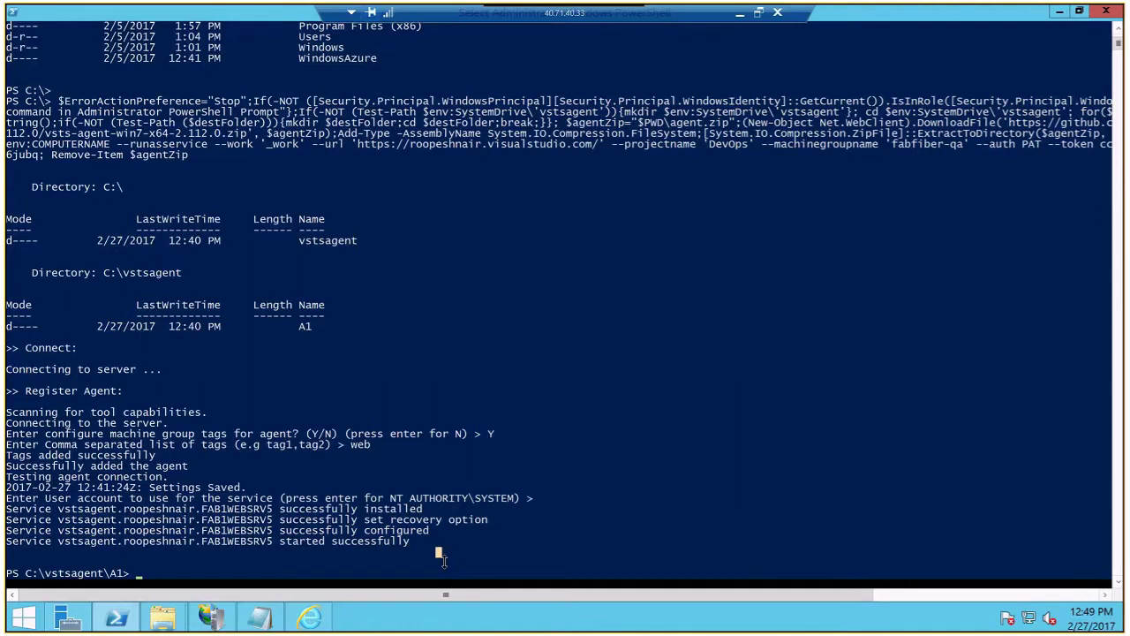
Confirm FAB1WEBSRV5 joined fabfiber-qa tagged web, then start a new release definition.
left_click(741, 15)
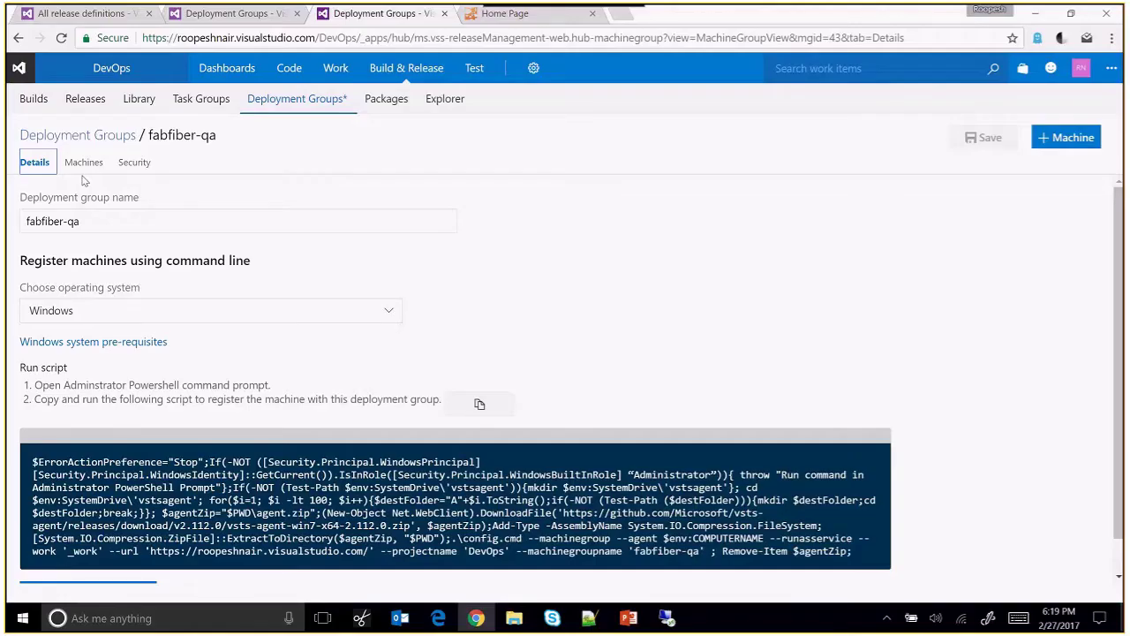
left_click(83, 164)
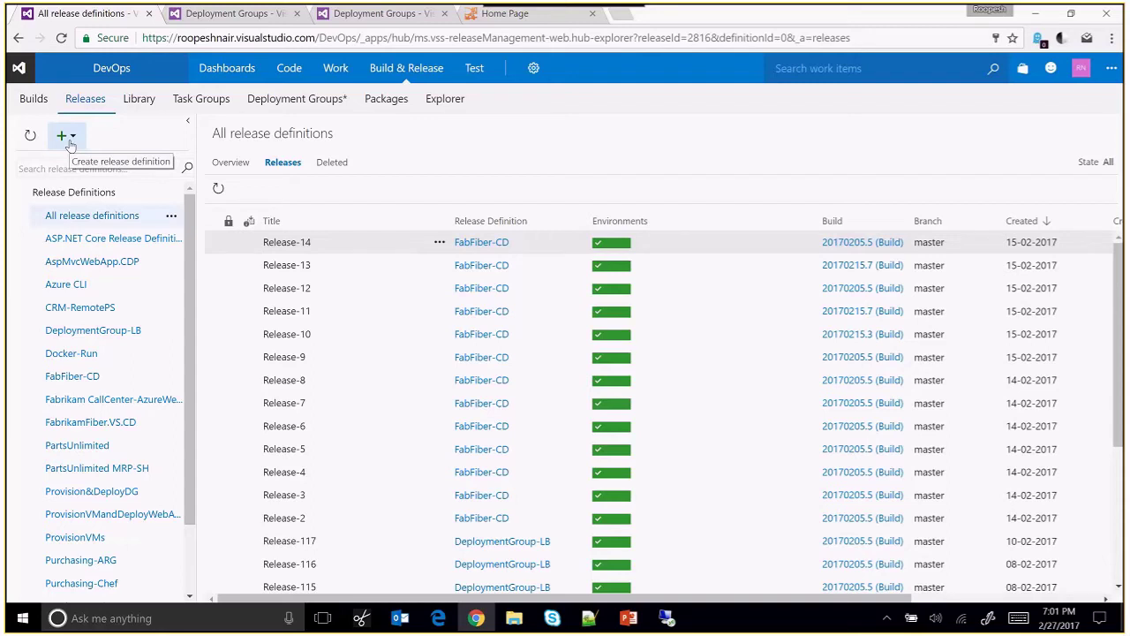
left_click(71, 144)
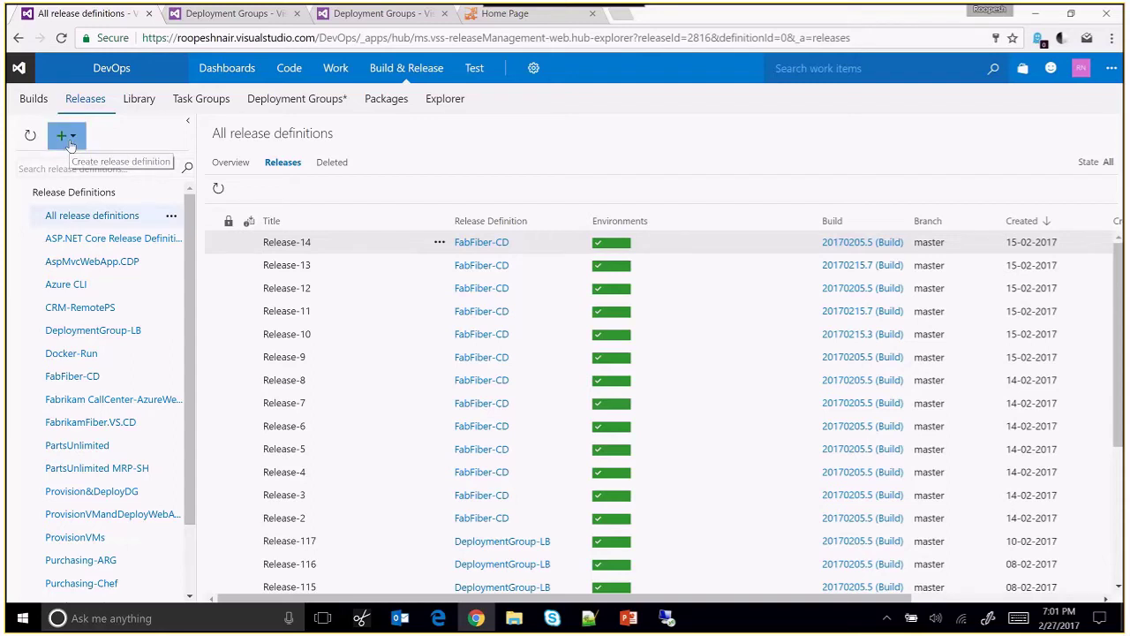
left_click(73, 168)
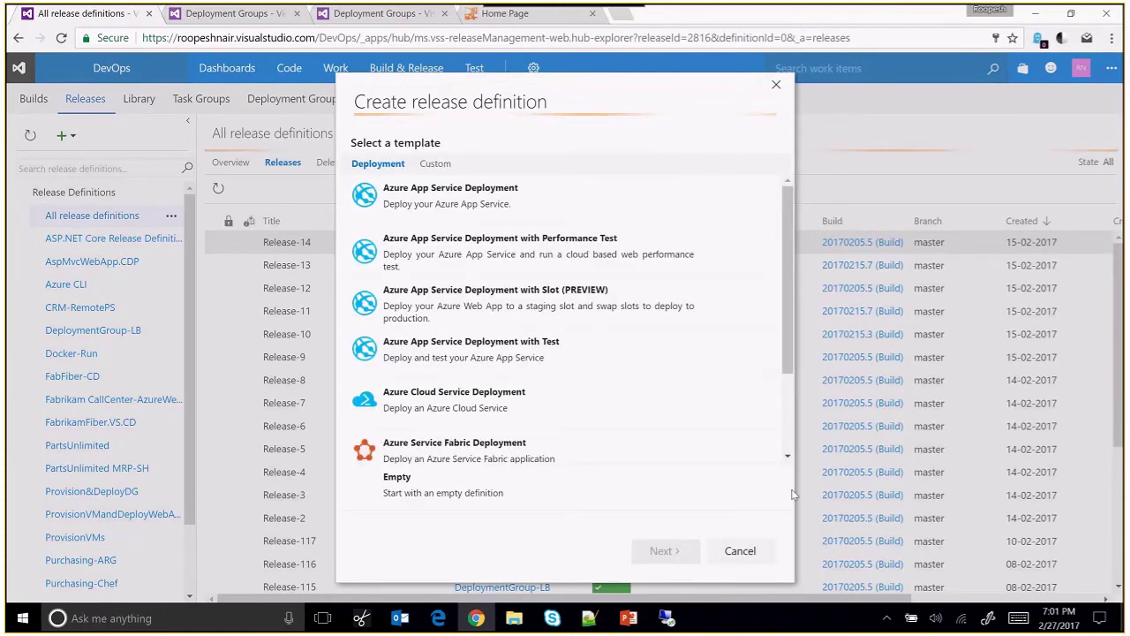
Create a release definition from the IIS Website and SQL Database Deployment template with FabrikamFiber.VS.CI as source.
scroll(789, 400, "down", 1)
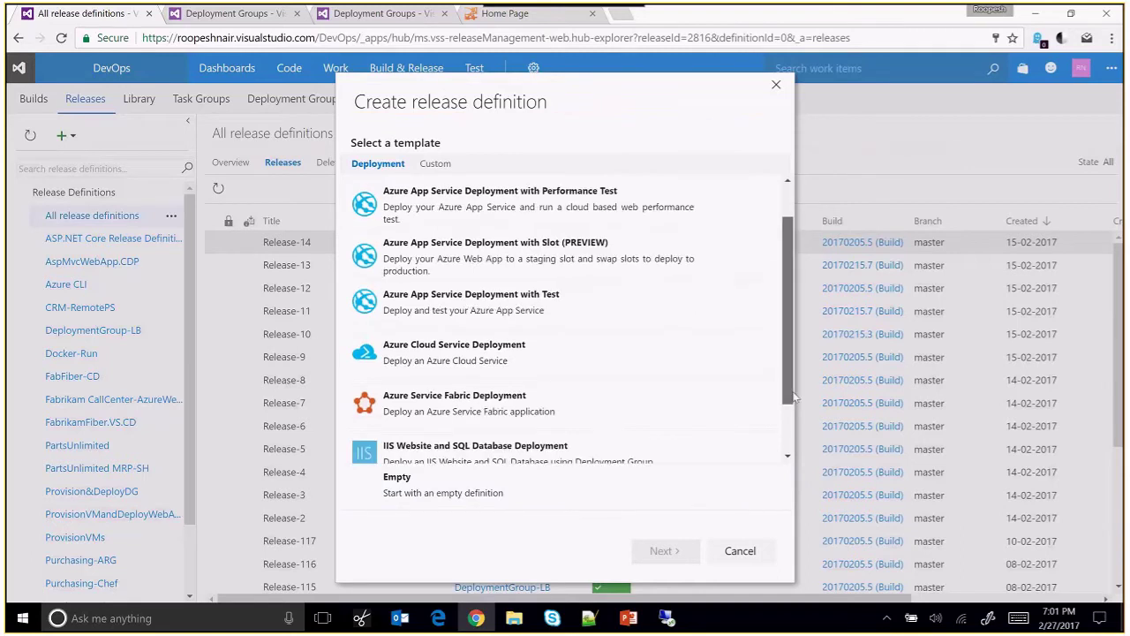
scroll(789, 400, "down", 1)
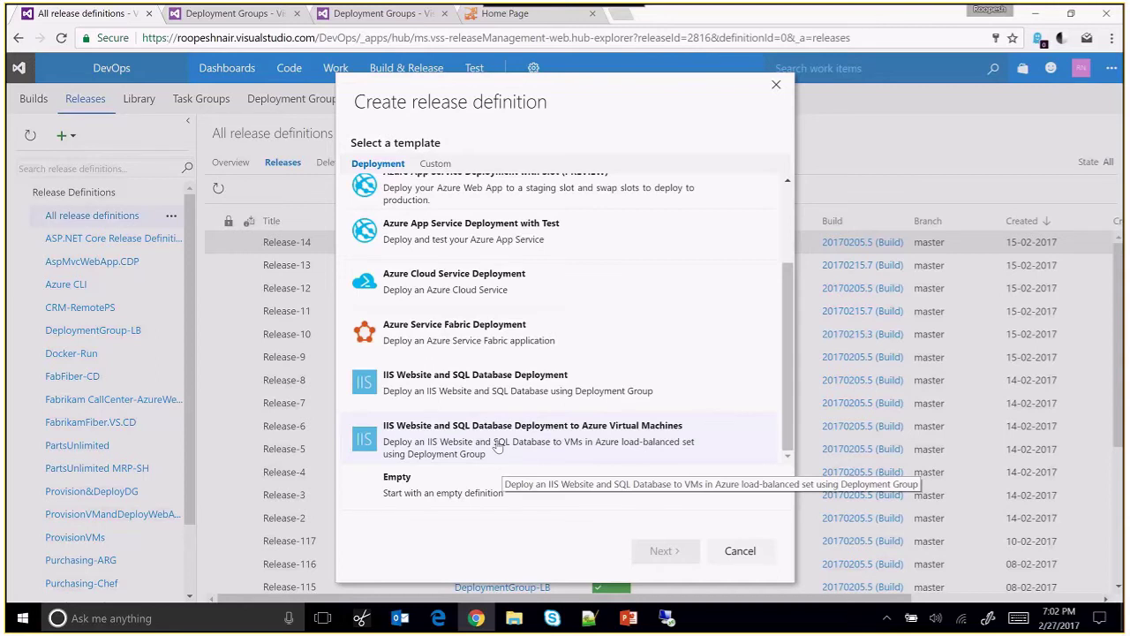
left_click(479, 388)
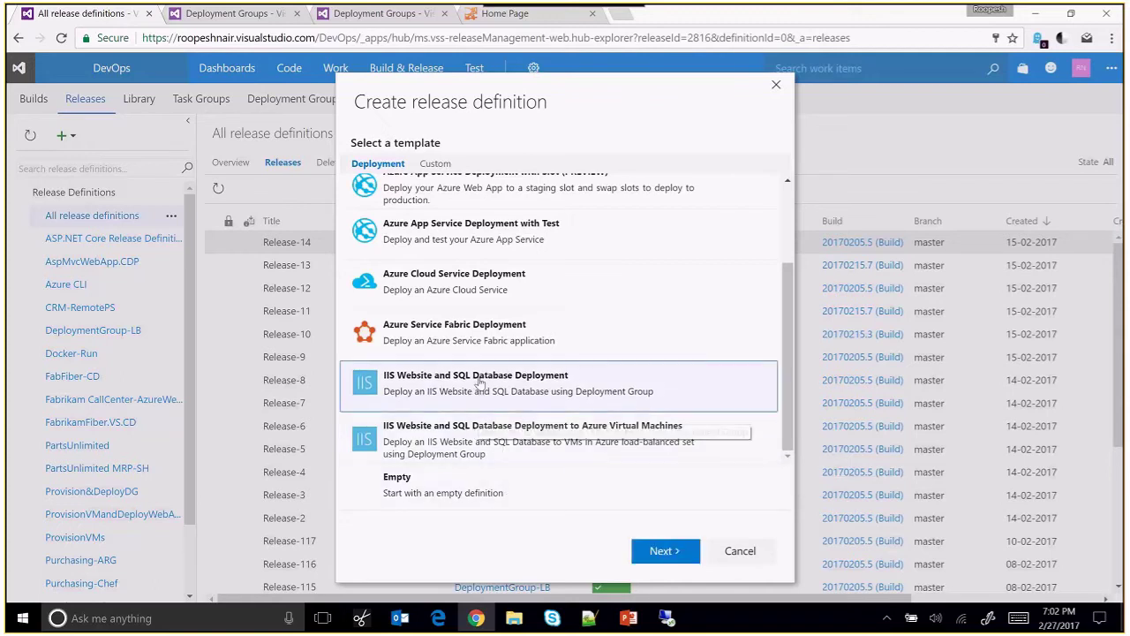
left_click(680, 552)
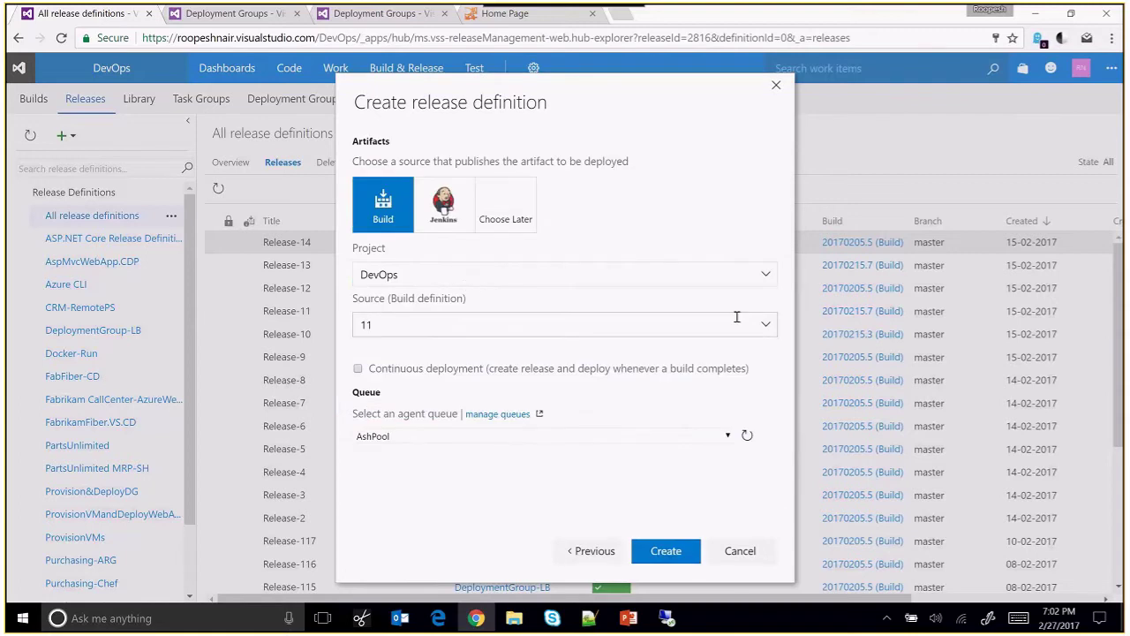
left_click(767, 324)
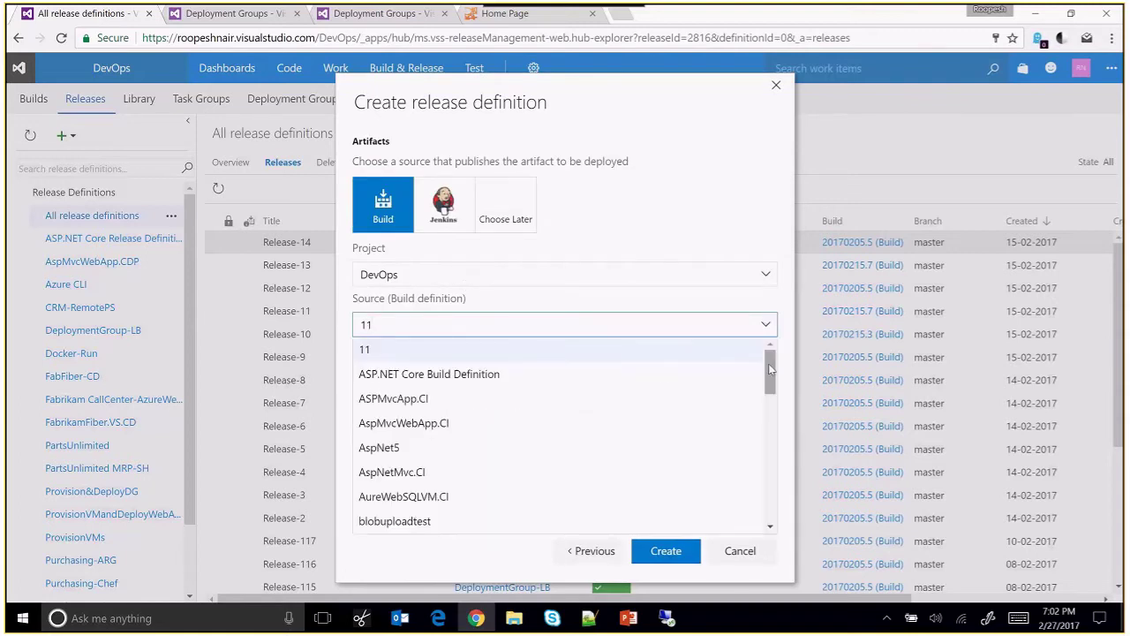
left_click_drag(771, 369, 770, 443)
scroll(770, 444, "down", 1)
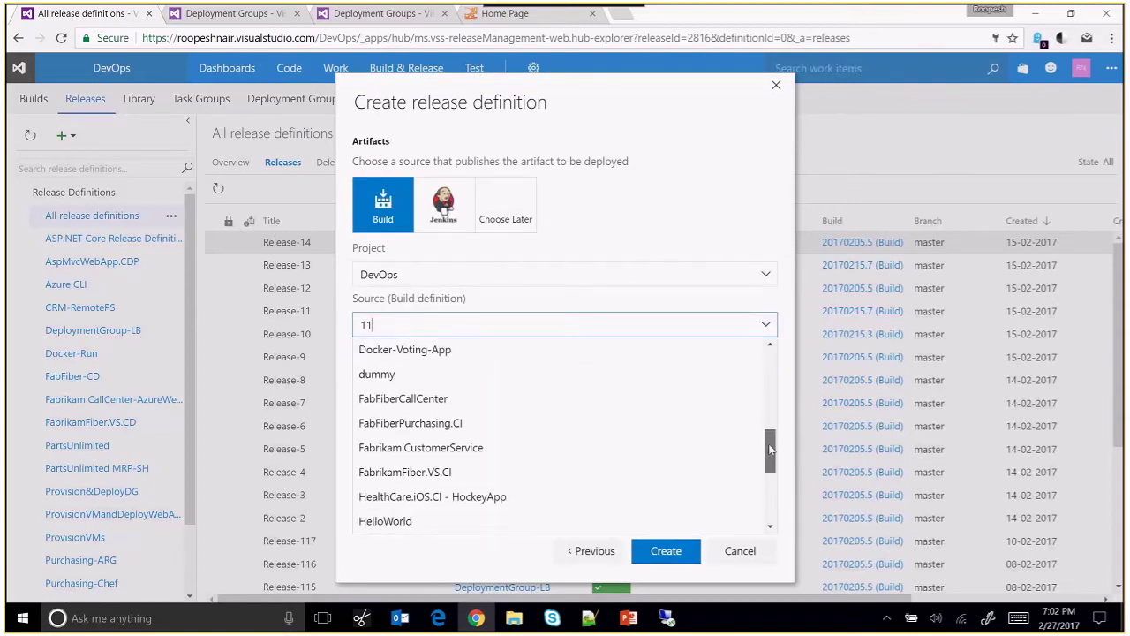
left_click(570, 473)
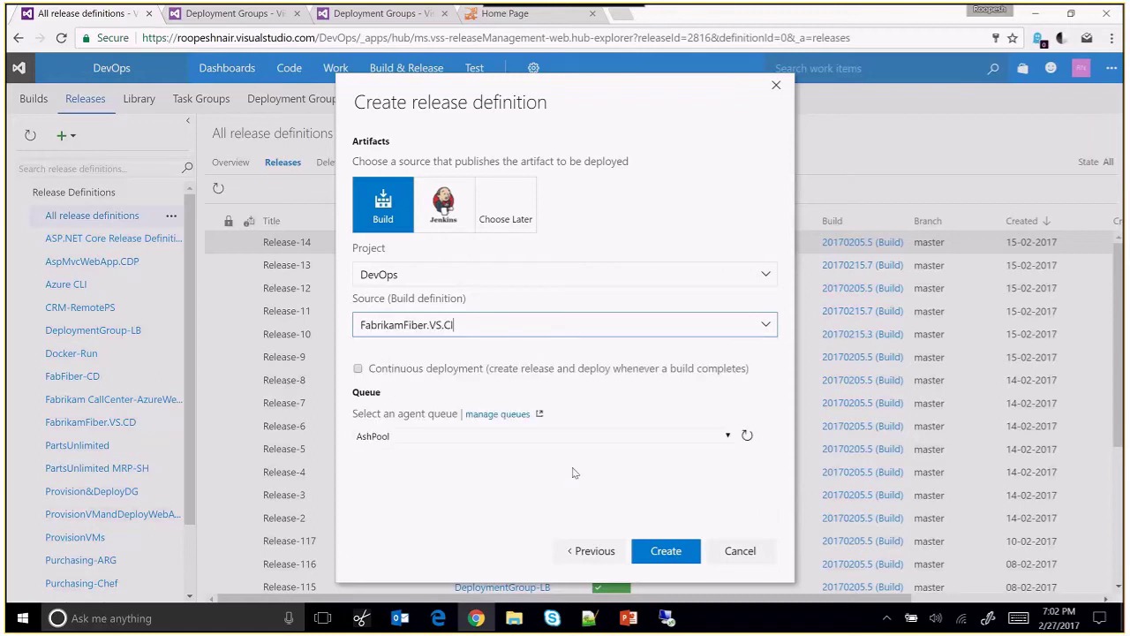
left_click(671, 552)
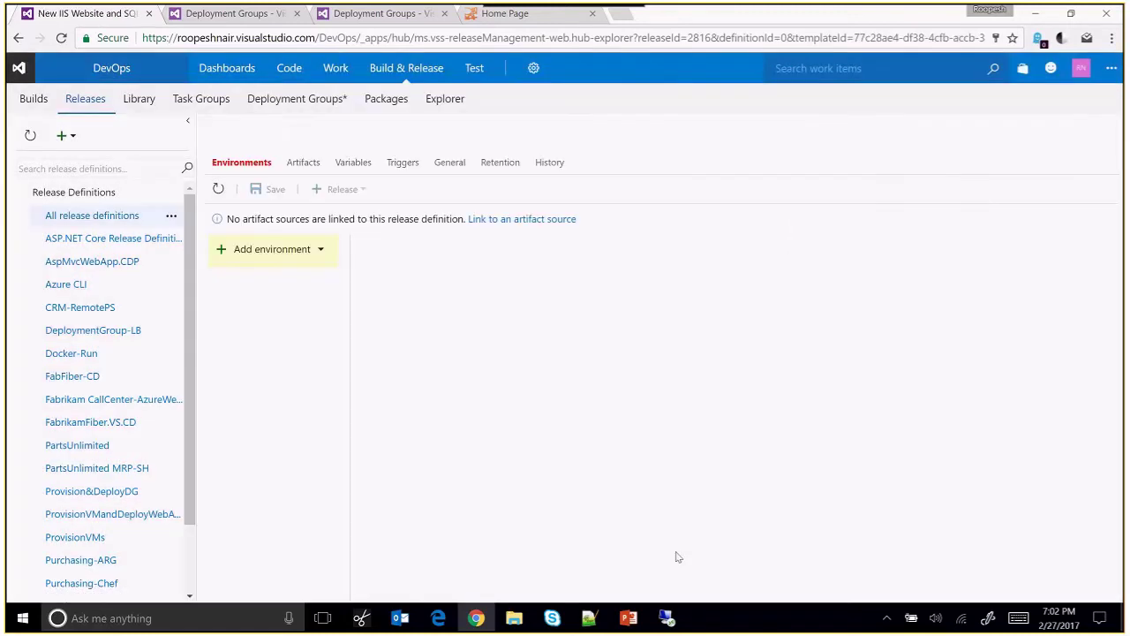
Rename the release definition to Fabfiber-portal.CD.
left_click(191, 124)
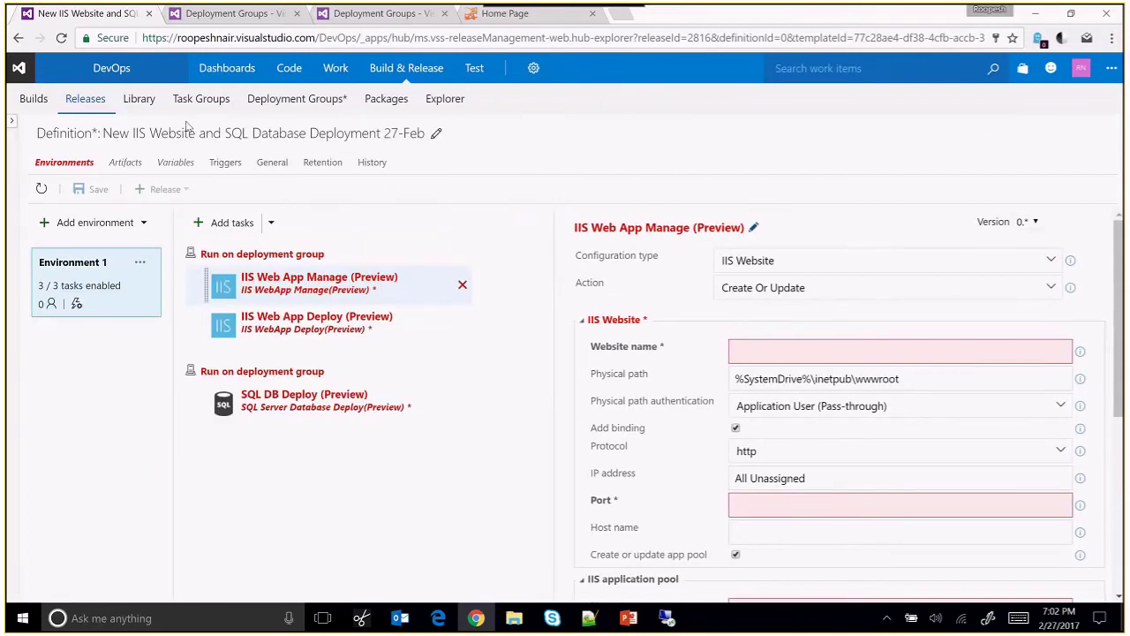
left_click(224, 139)
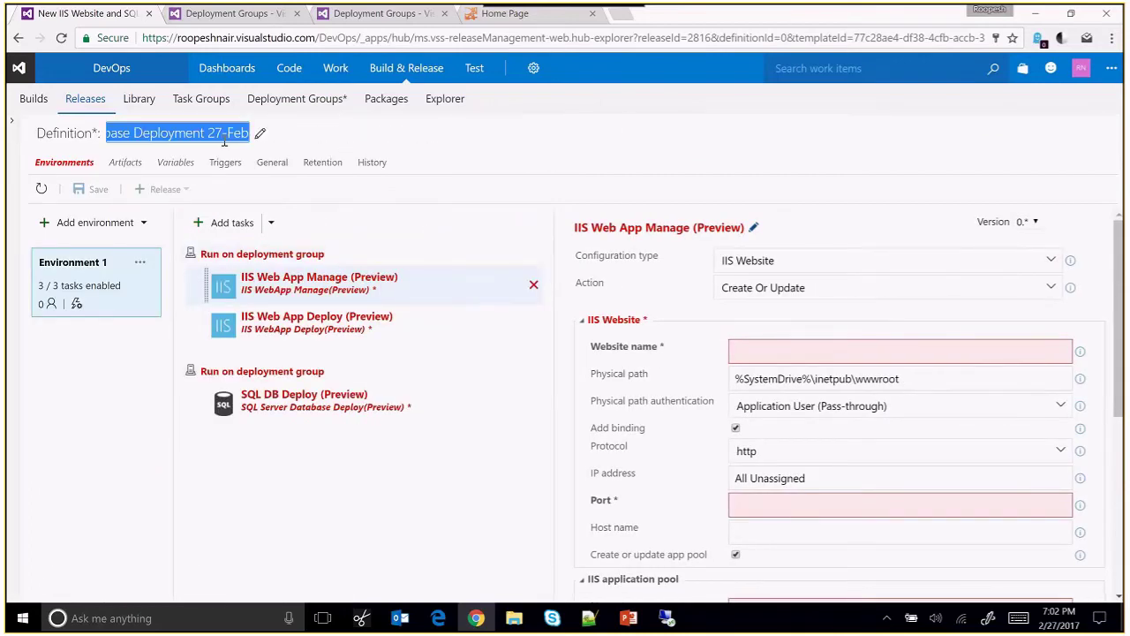
type("Fab")
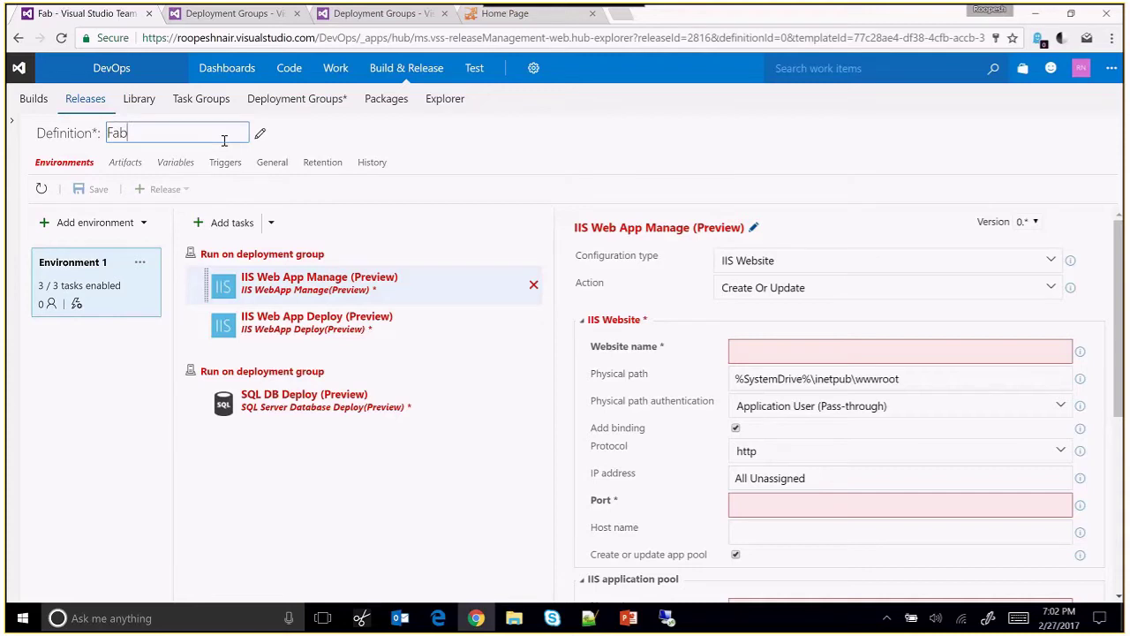
type("fiber-portal")
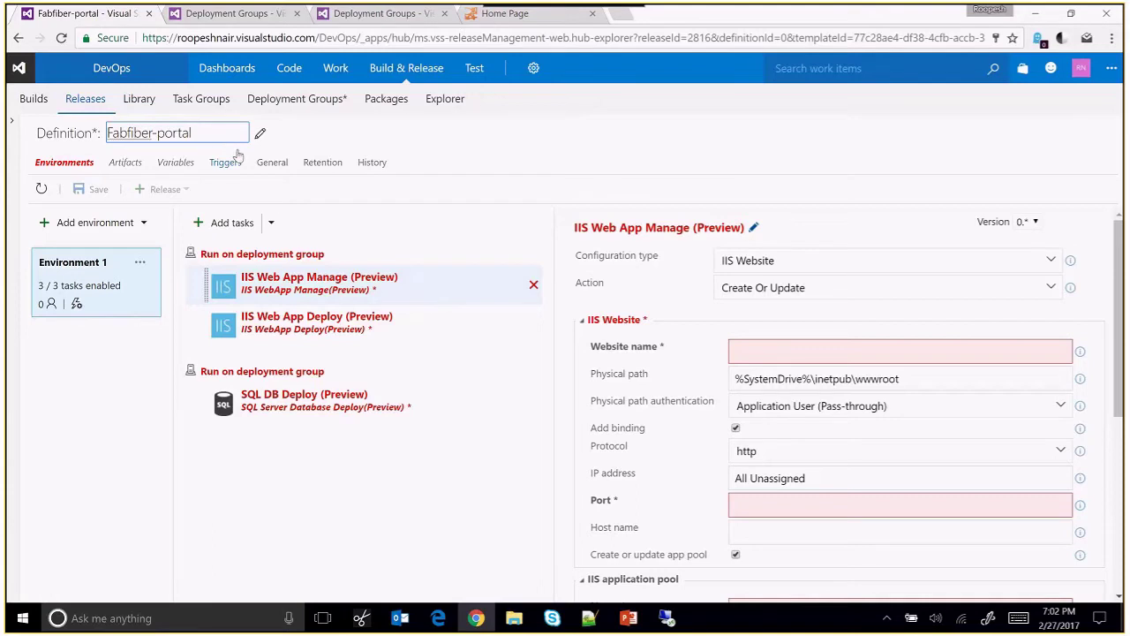
type(".CD")
Name the first environment QA.
left_click(116, 264)
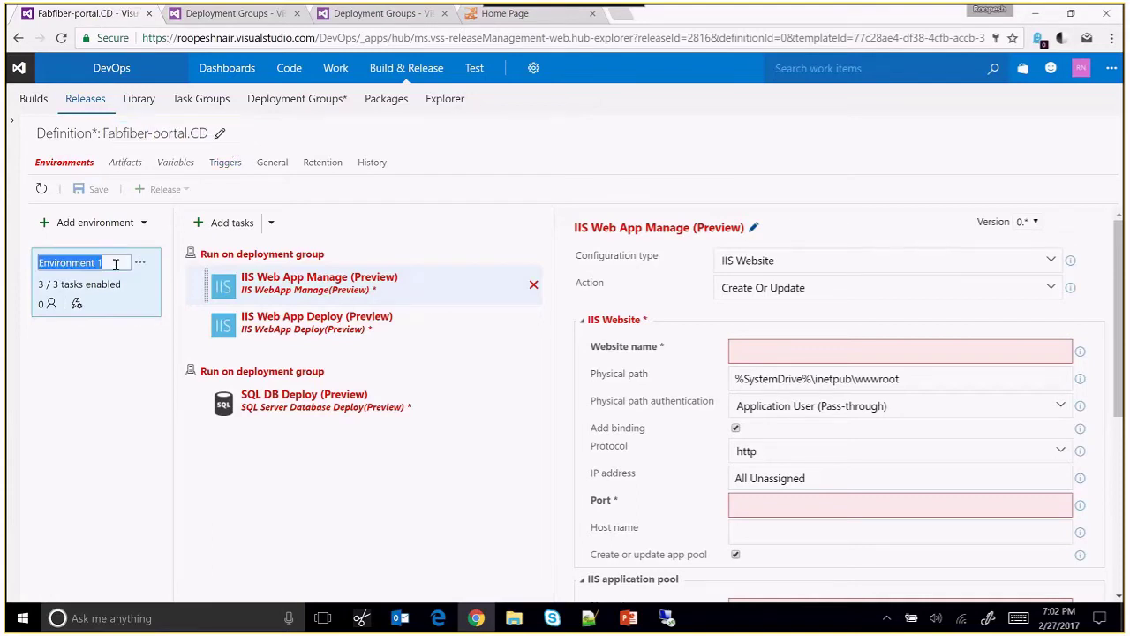
type("QA")
left_click(380, 525)
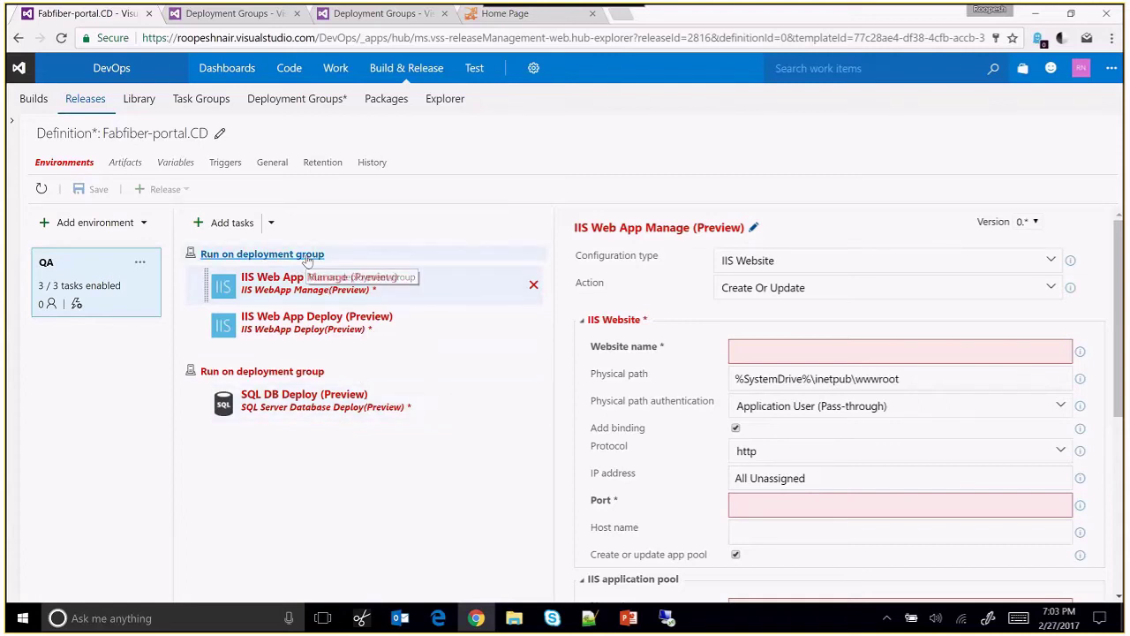
Point the web phase at fabfiber-qa machines tagged web, deploying to all targets in parallel.
left_click(308, 255)
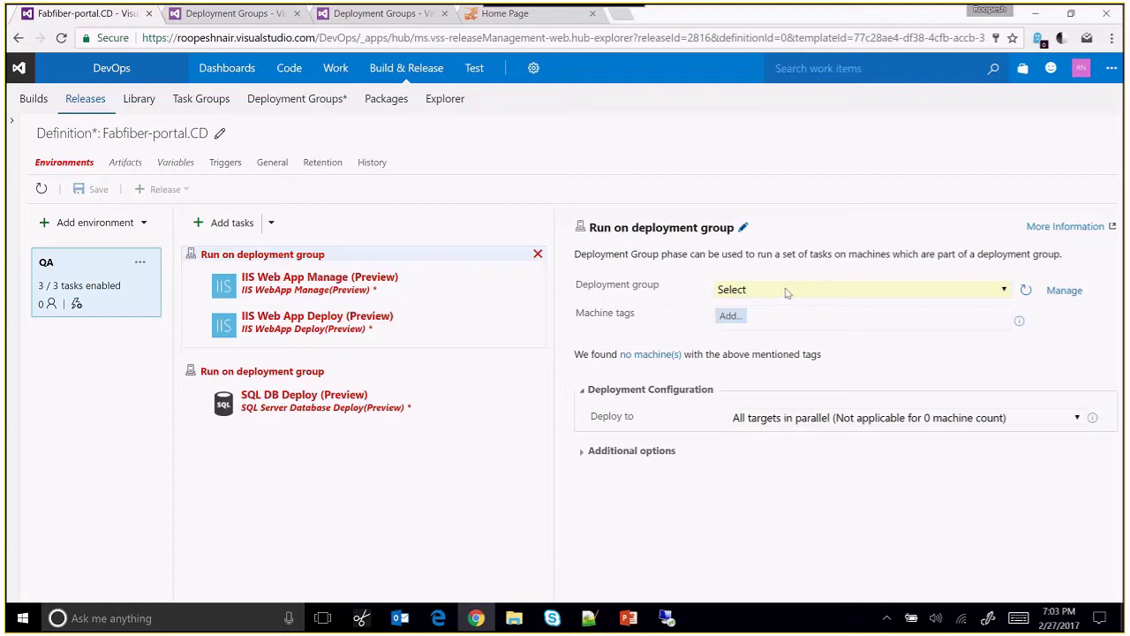
left_click(786, 292)
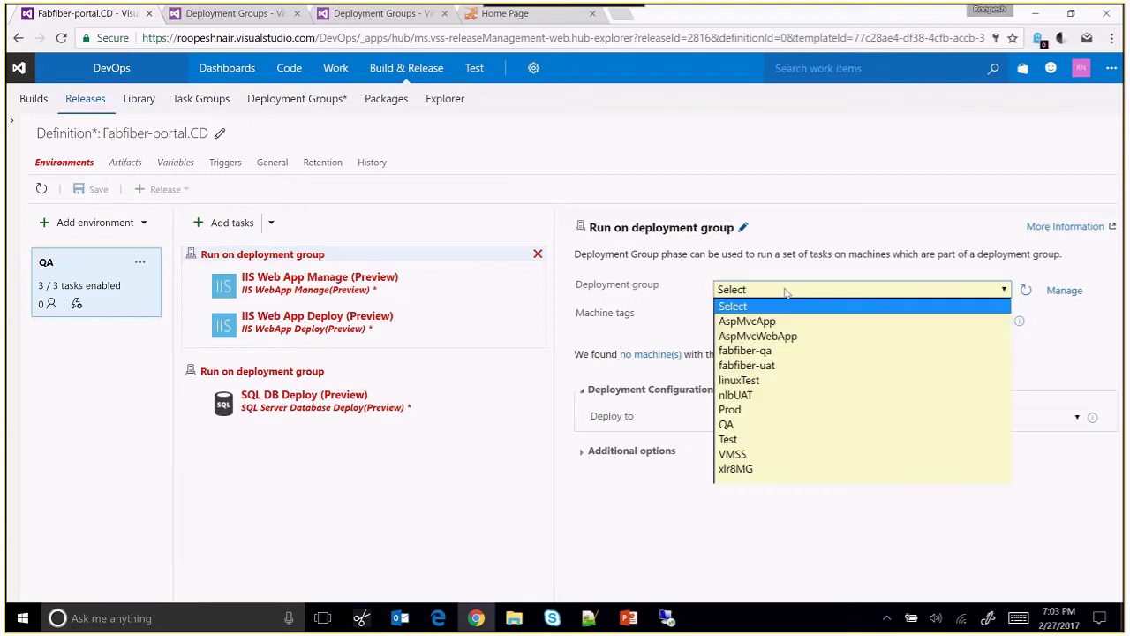
left_click(747, 351)
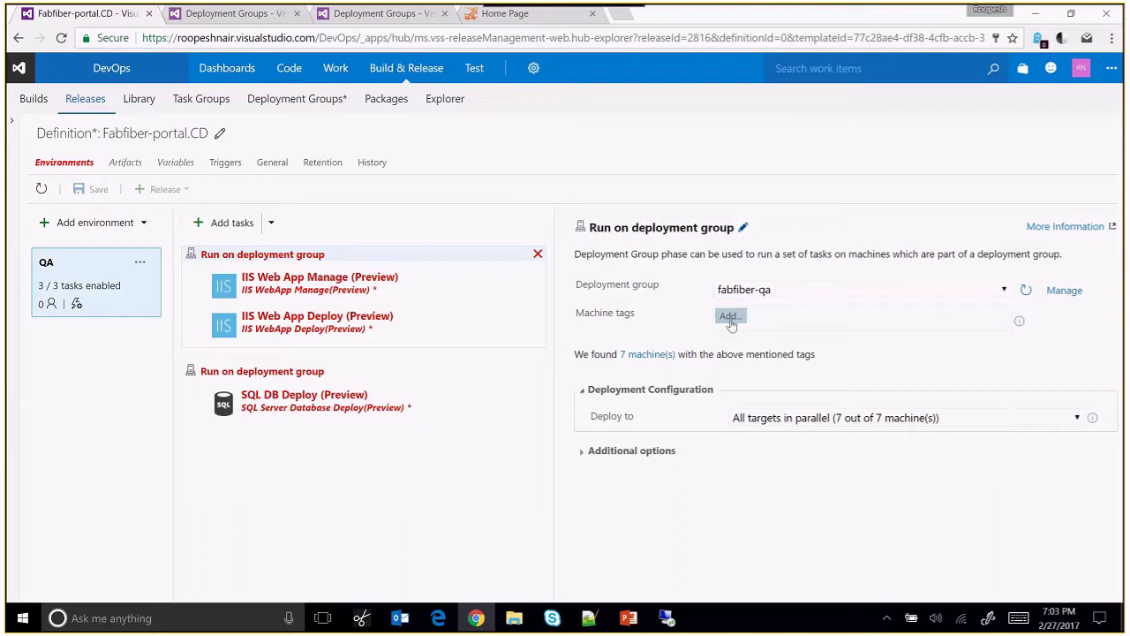
left_click(729, 318)
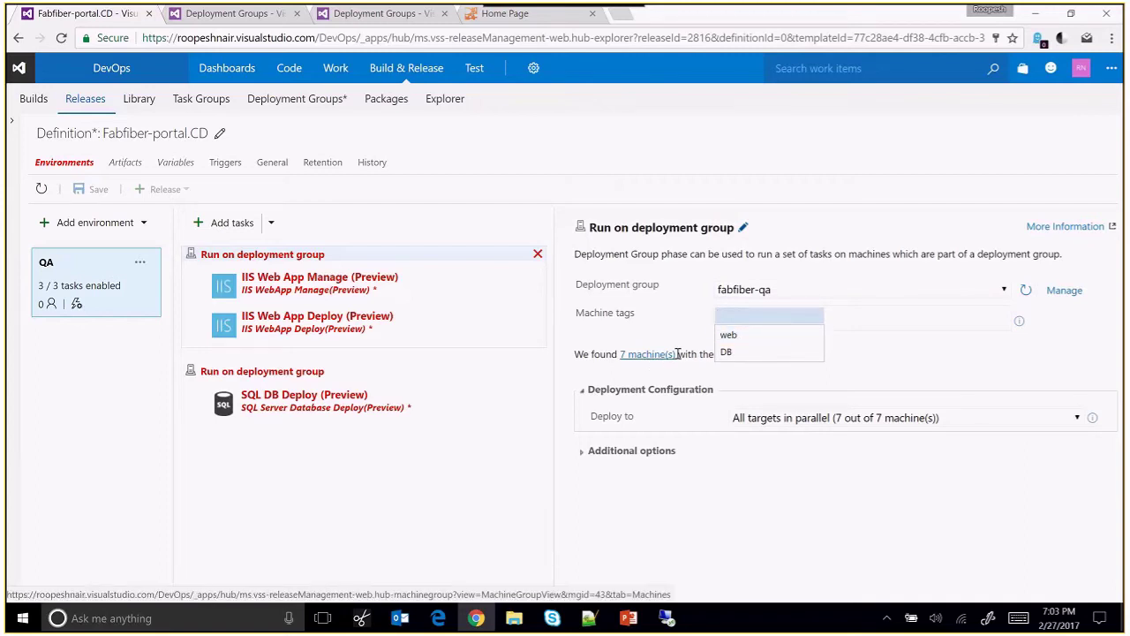
left_click(735, 336)
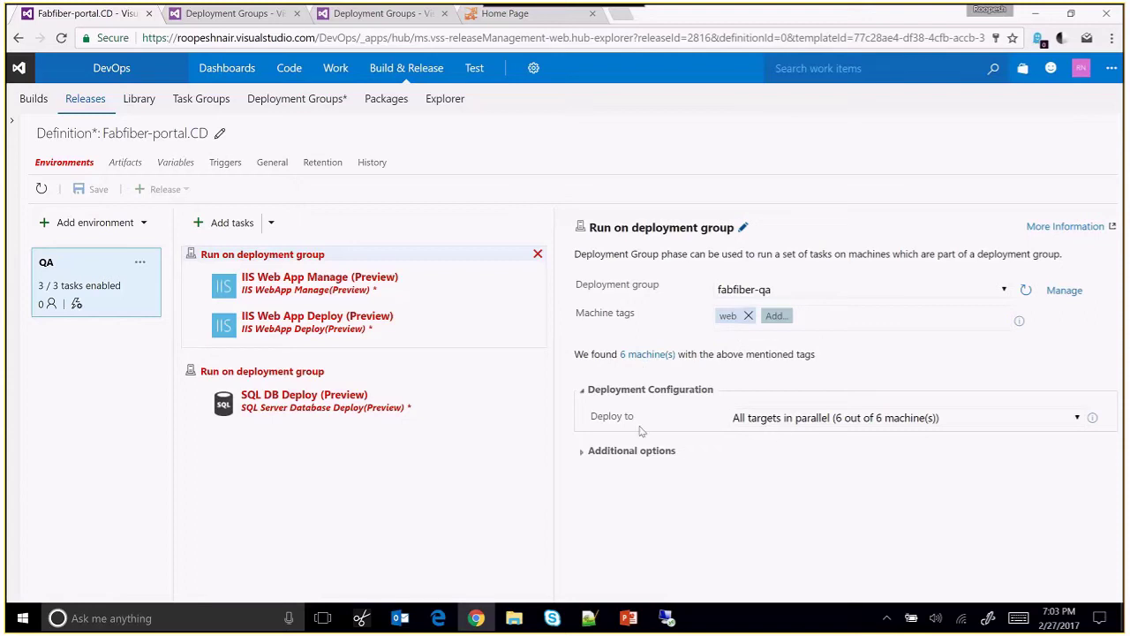
left_click(784, 421)
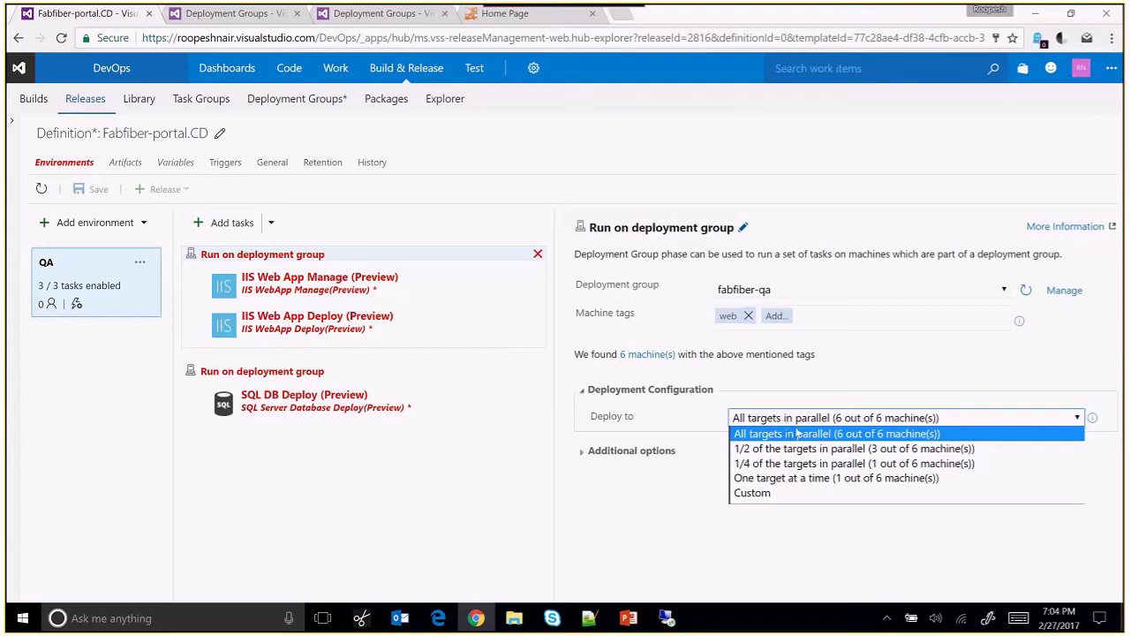
left_click(799, 435)
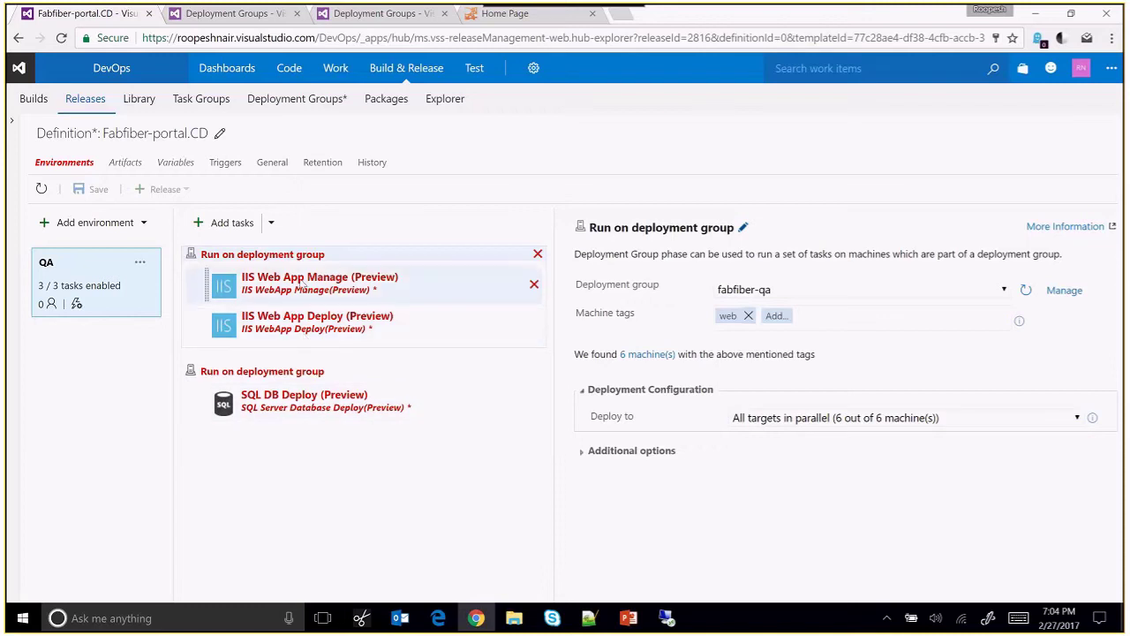
Set the IIS Web App Manage website name to MvcAp on port 80.
left_click(305, 282)
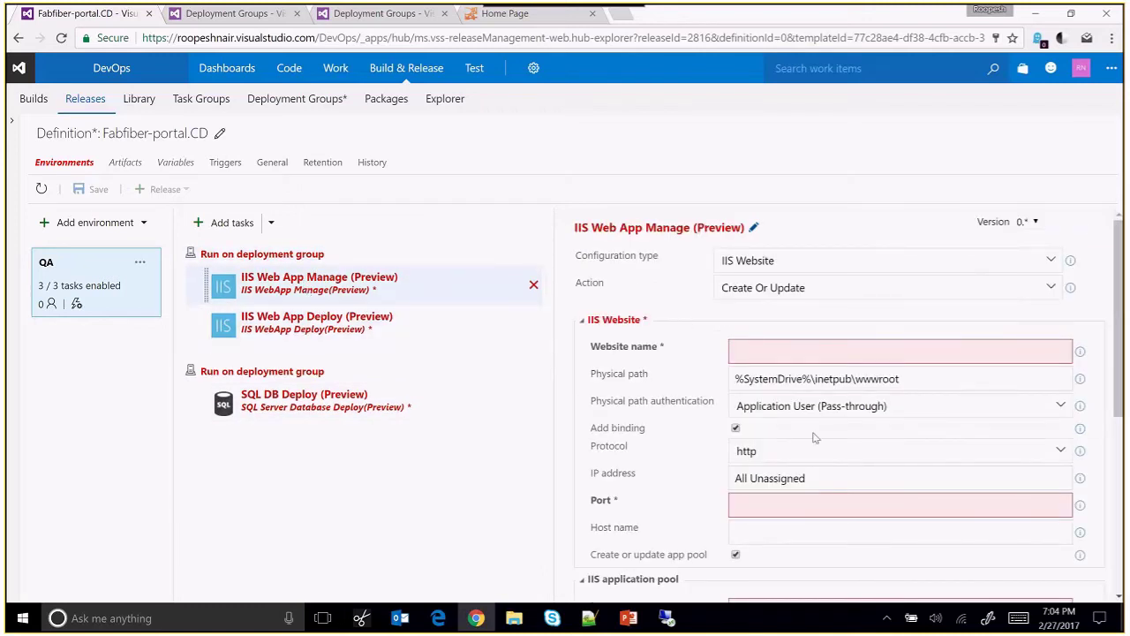
scroll(830, 464, "down", 1)
scroll(826, 460, "down", 1)
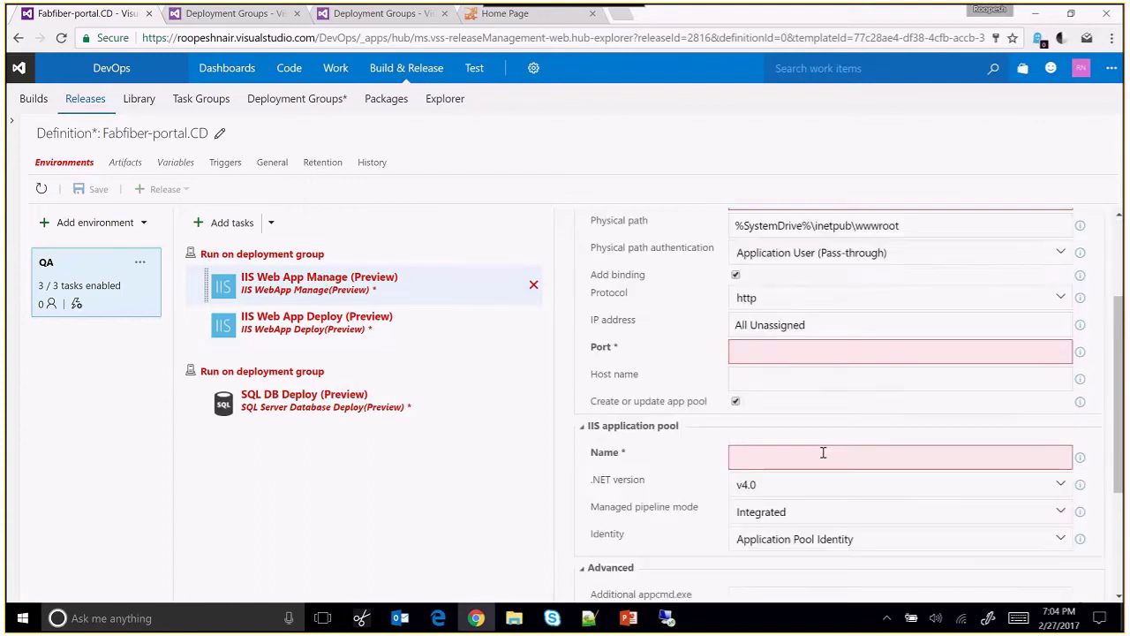
scroll(842, 454, "down", 2)
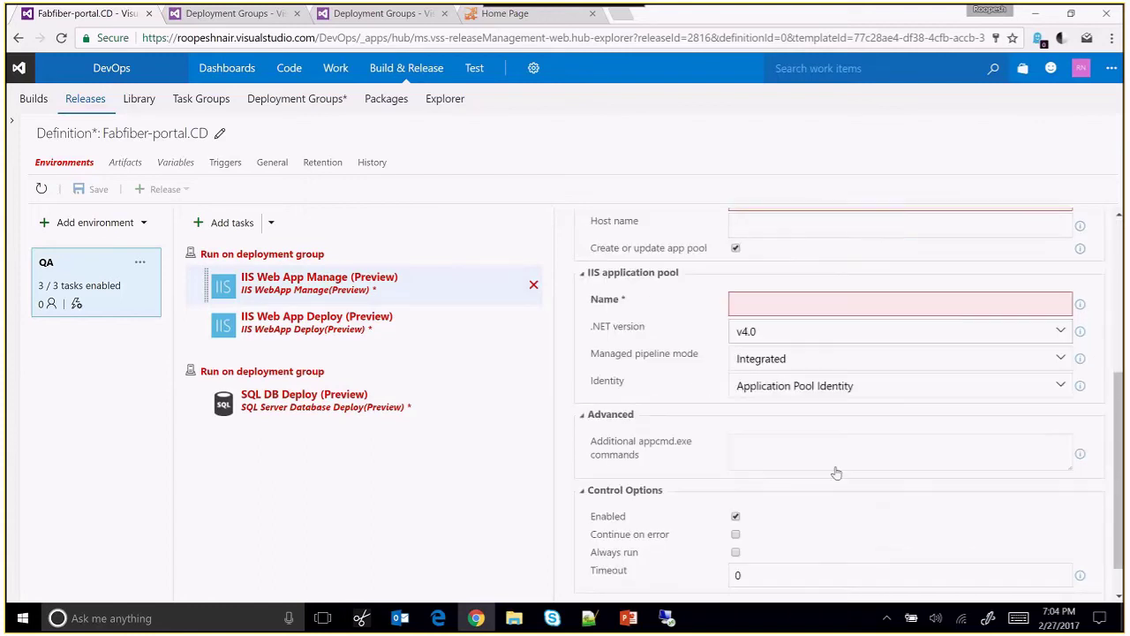
left_click(386, 329)
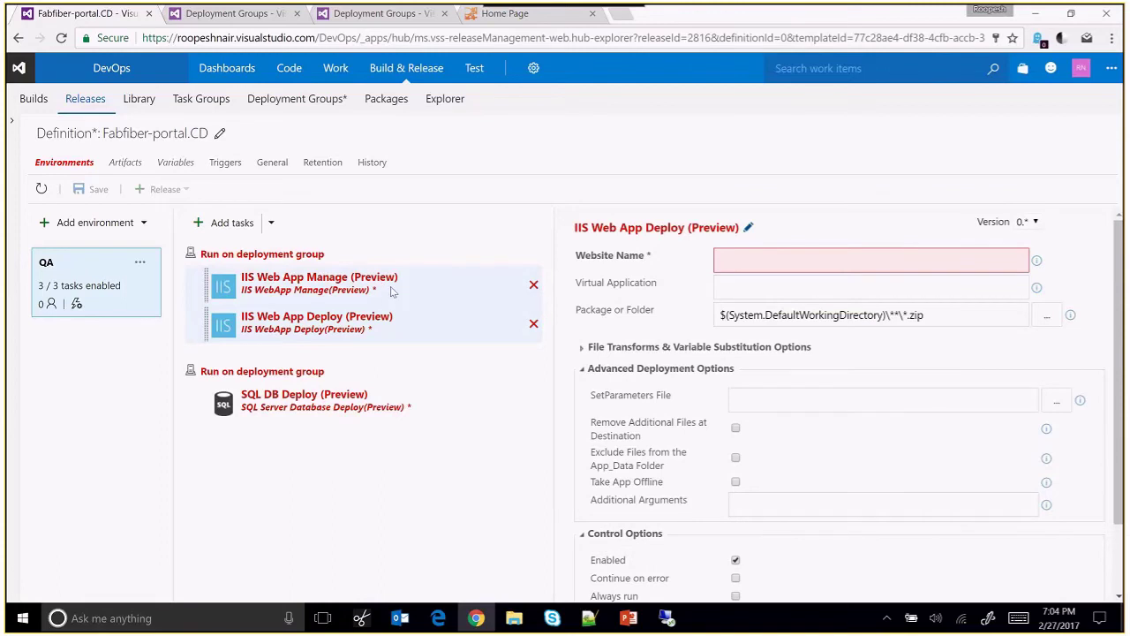
left_click(393, 291)
left_click(796, 354)
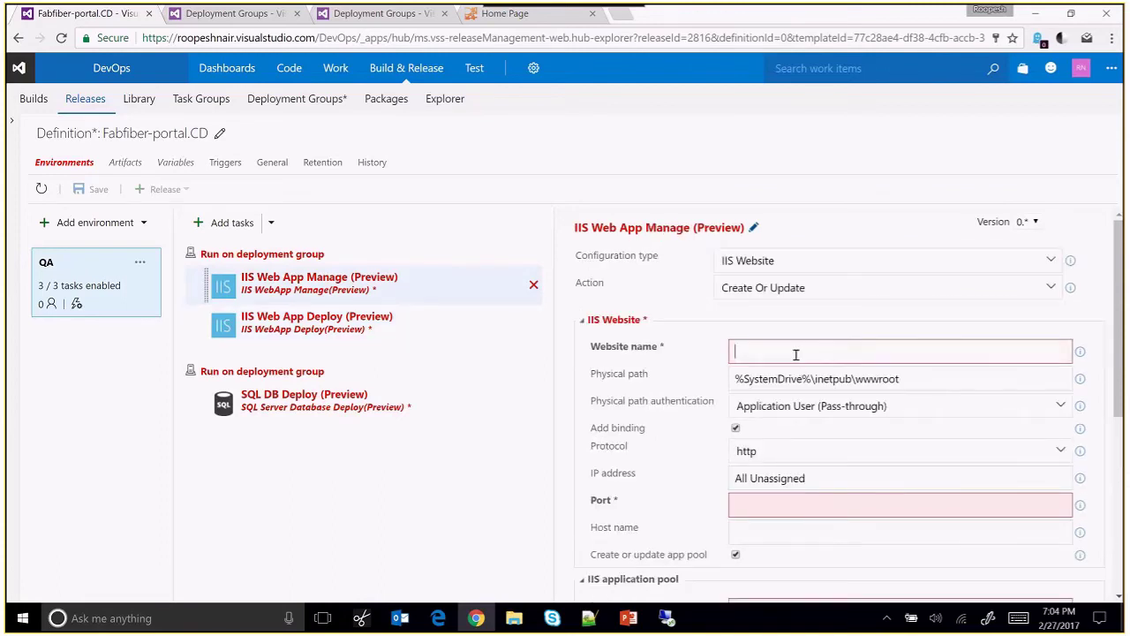
type("MvcA")
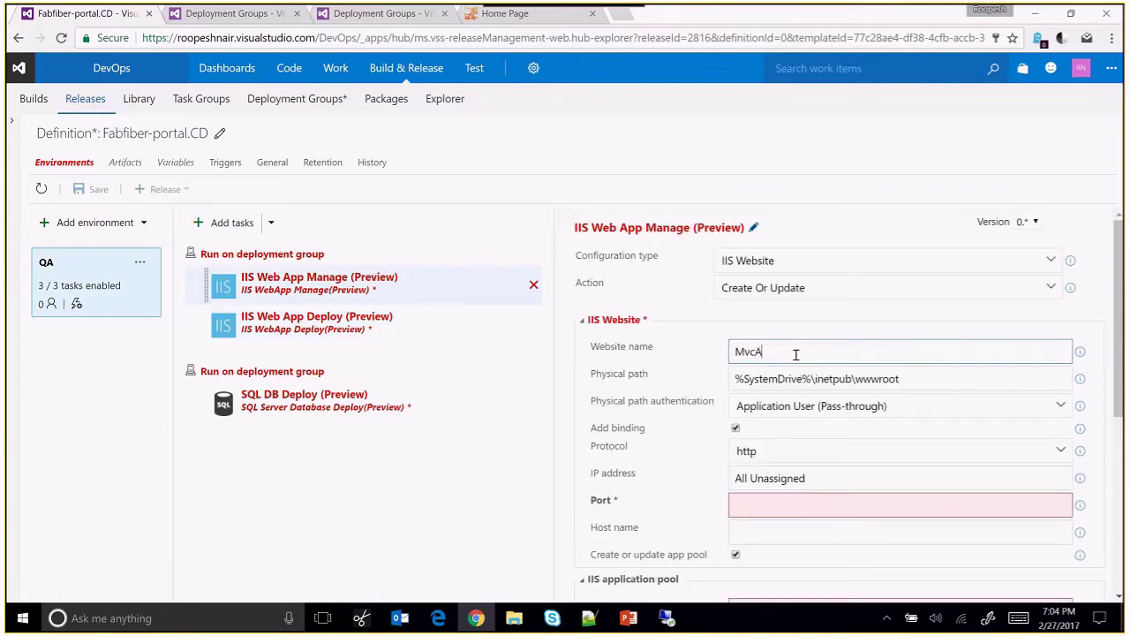
type("p")
left_click(807, 508)
type("80")
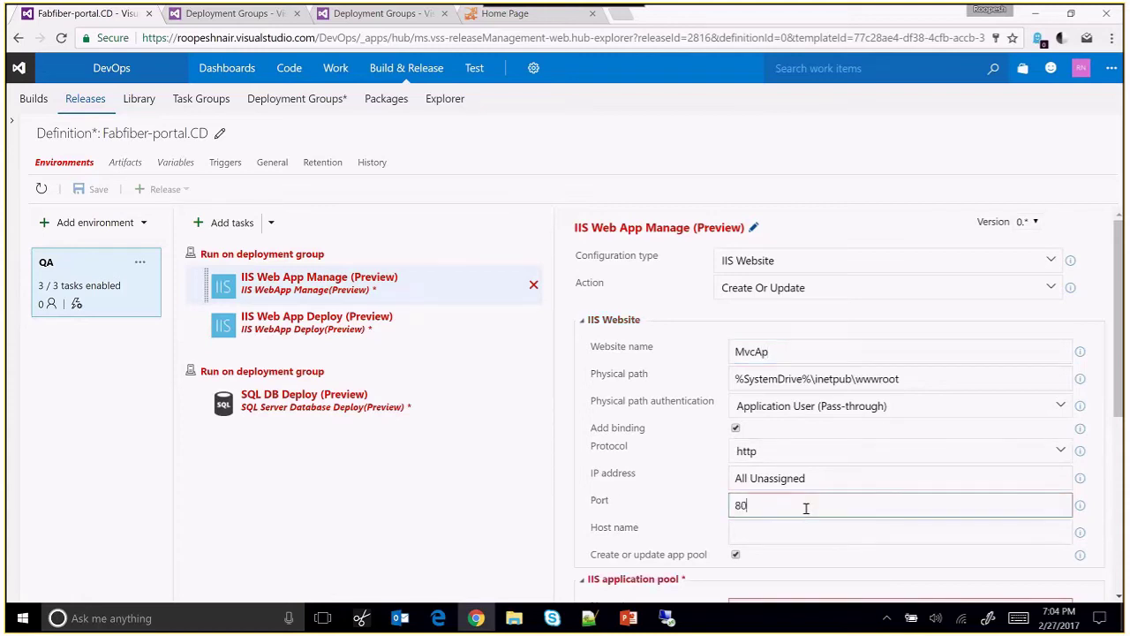
scroll(853, 488, "down", 2)
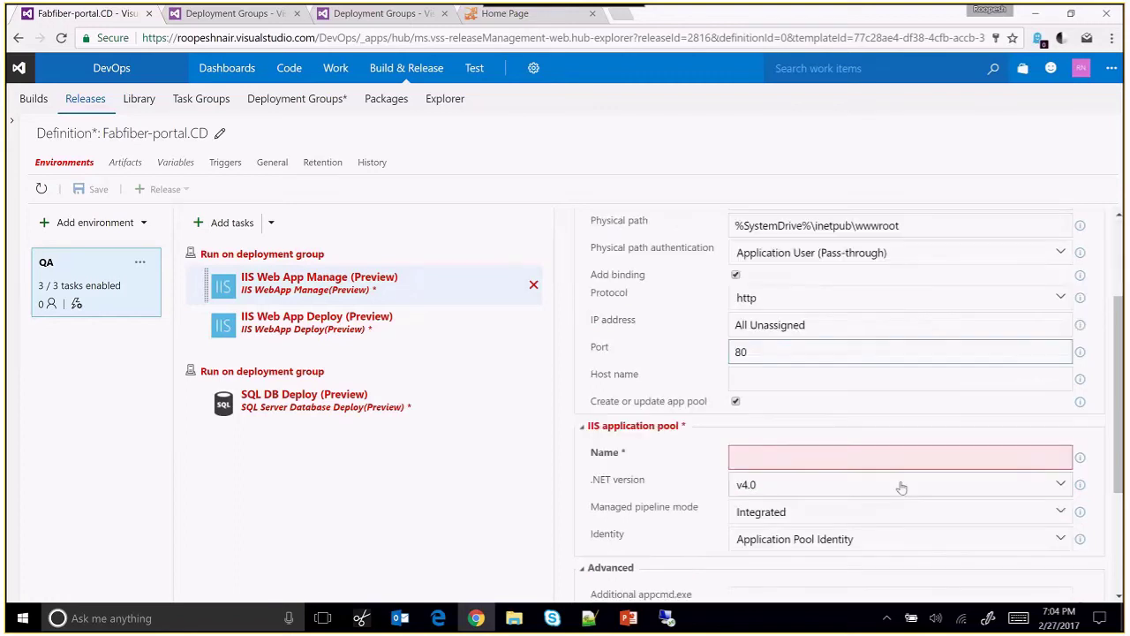
Name the app pool MvcAp and run it under a custom account with password $(userPwd).
left_click(840, 458)
type("My")
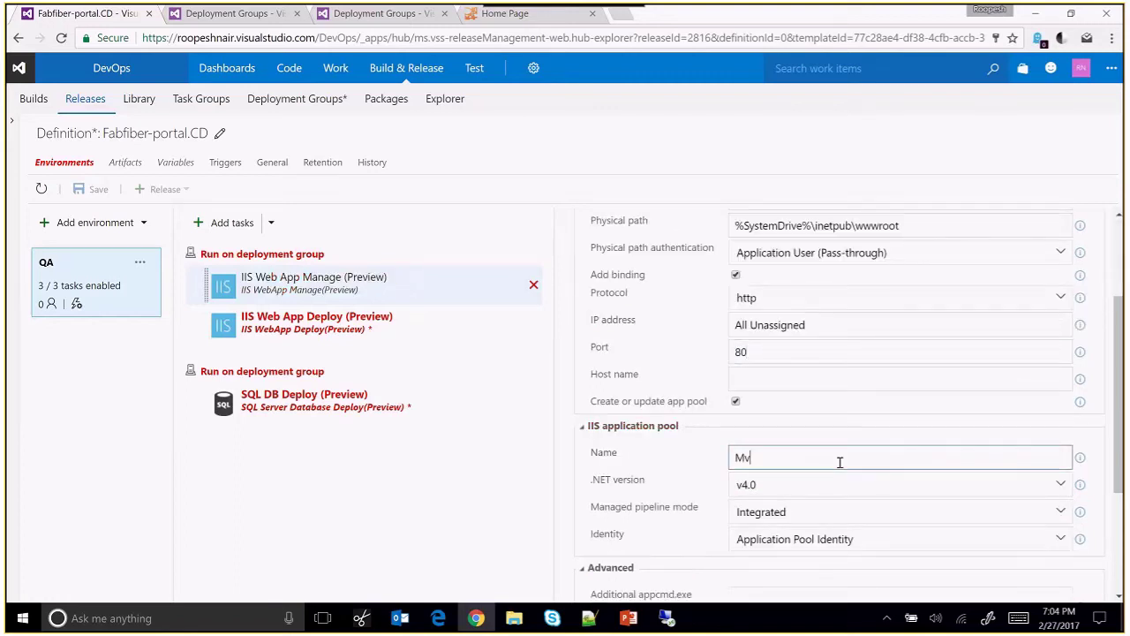
type("cAp")
scroll(888, 547, "down", 2)
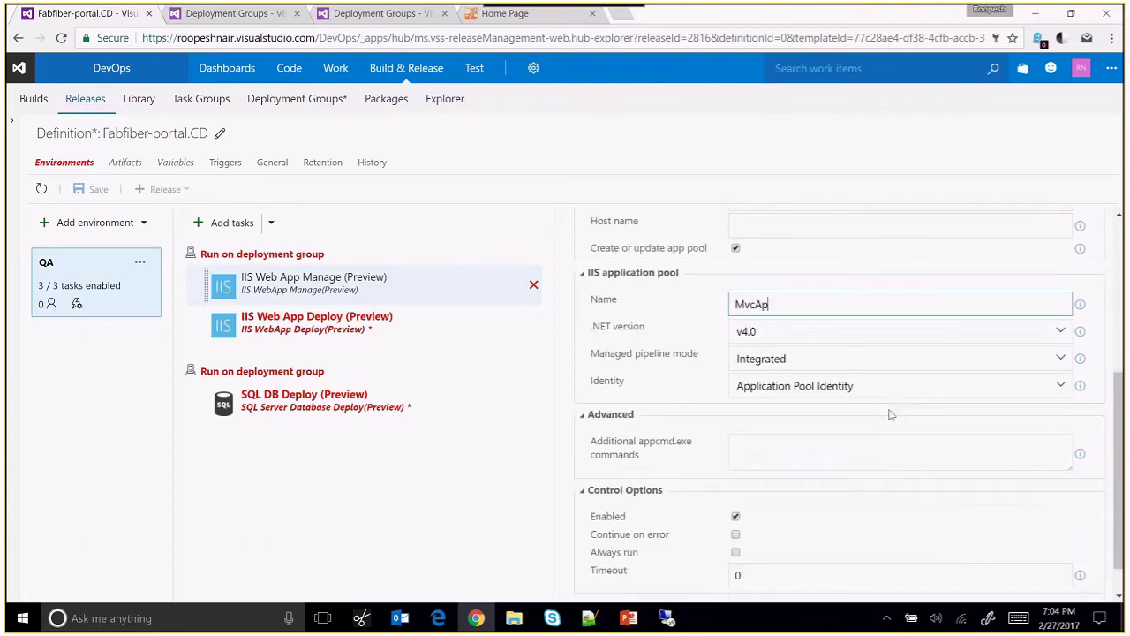
left_click(886, 386)
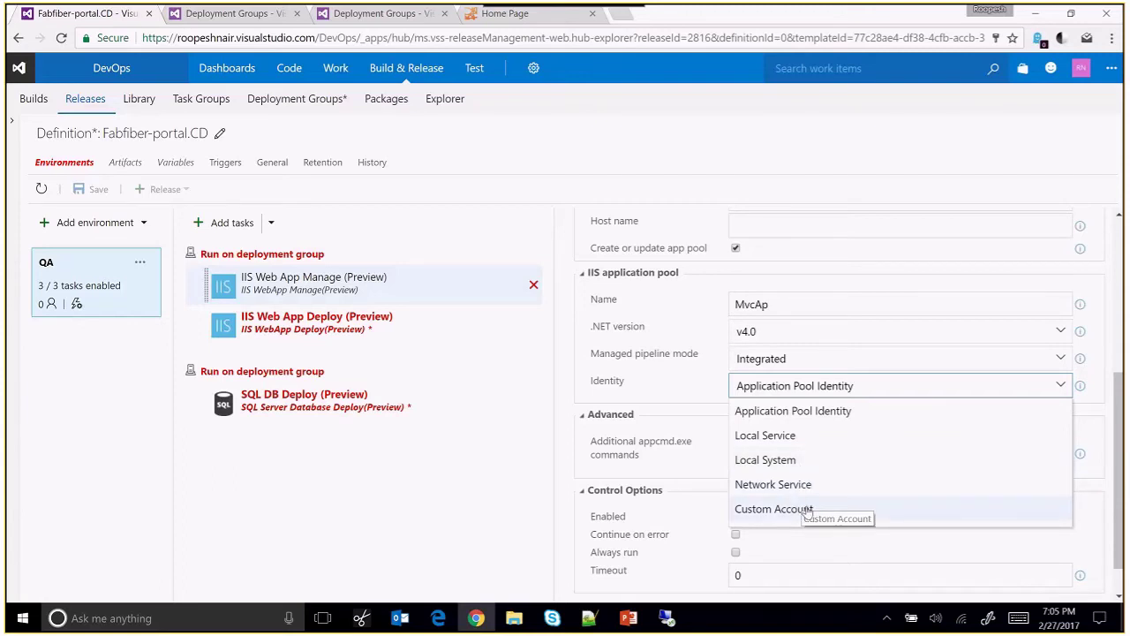
left_click(807, 510)
type("contoso")
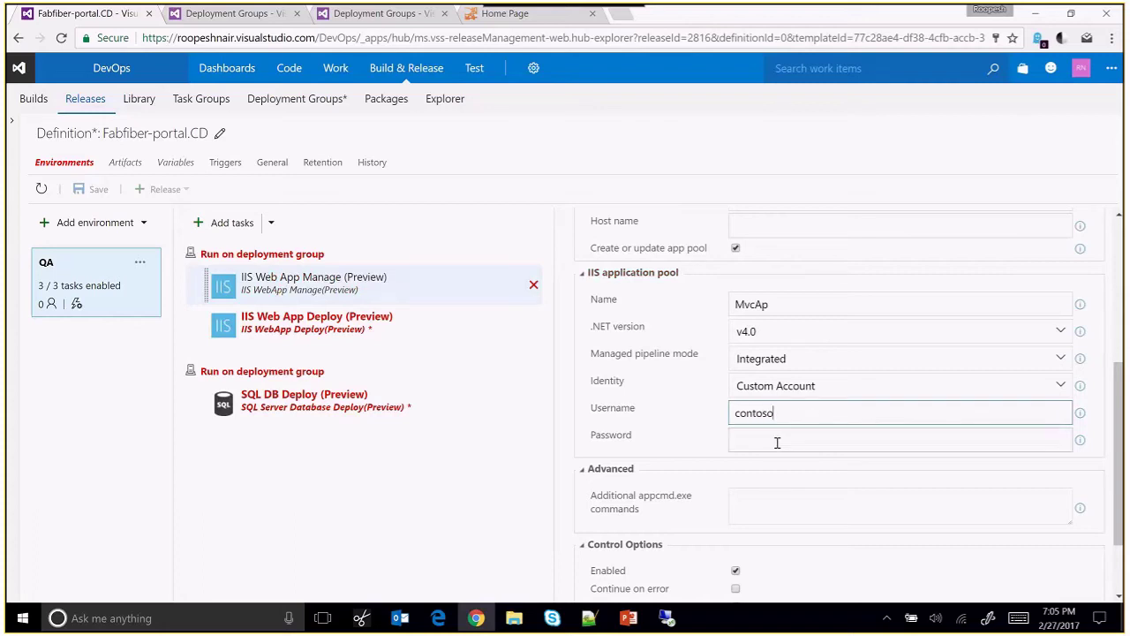
left_click(778, 440)
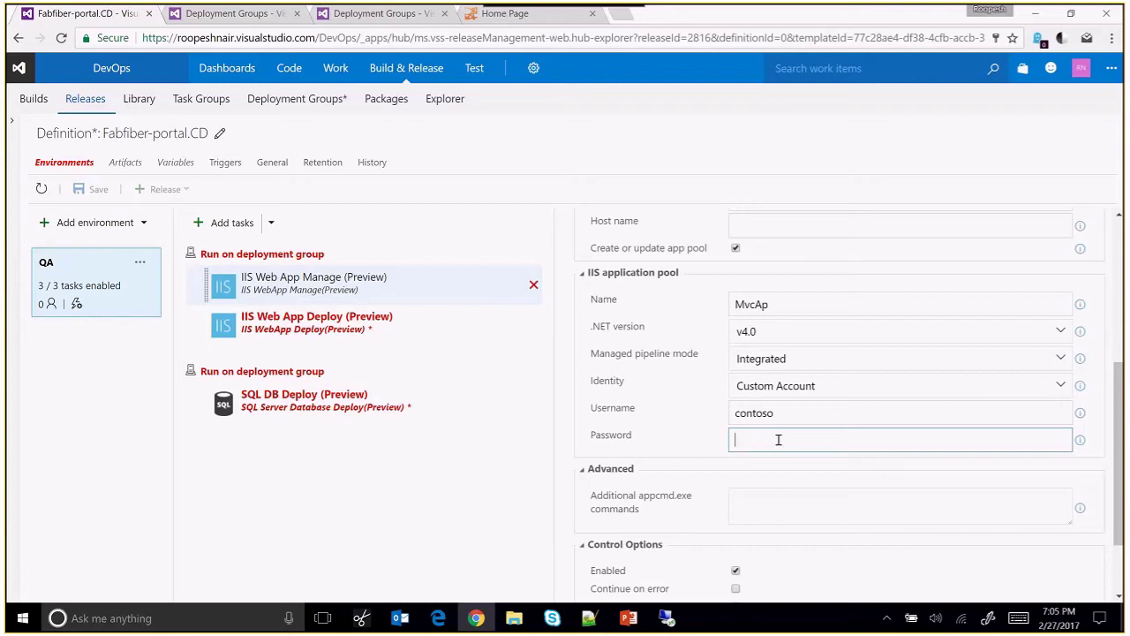
type("$(userPwd)")
scroll(748, 517, "down", 1)
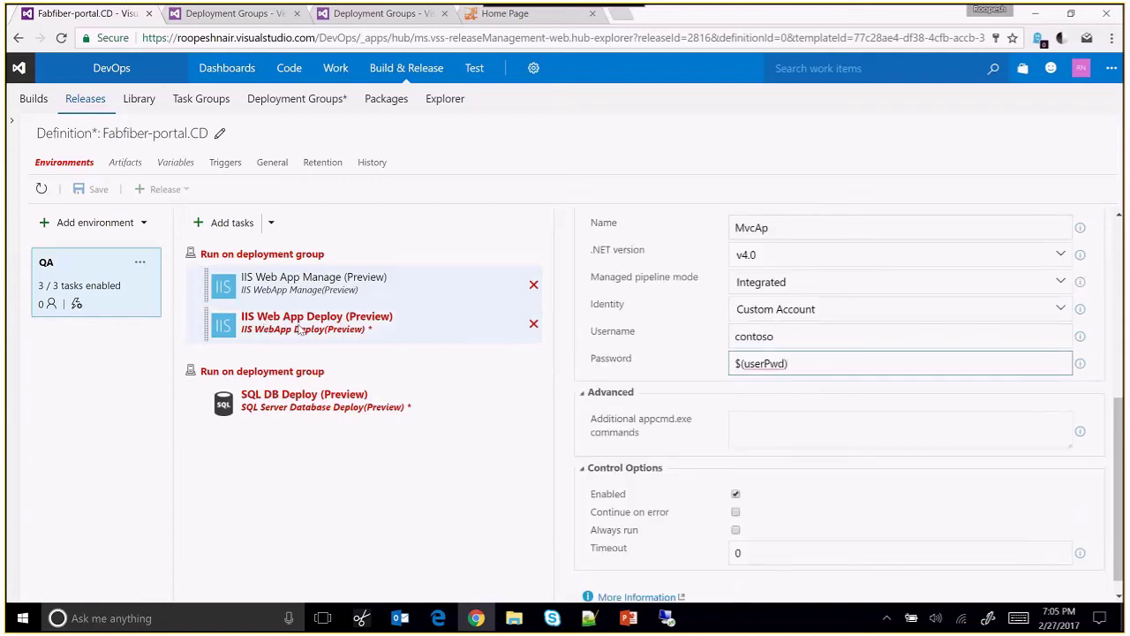
Set the IIS Web App Deploy website name to MvcAp and expand the file transform and variable substitution options.
left_click(300, 330)
left_click(779, 258)
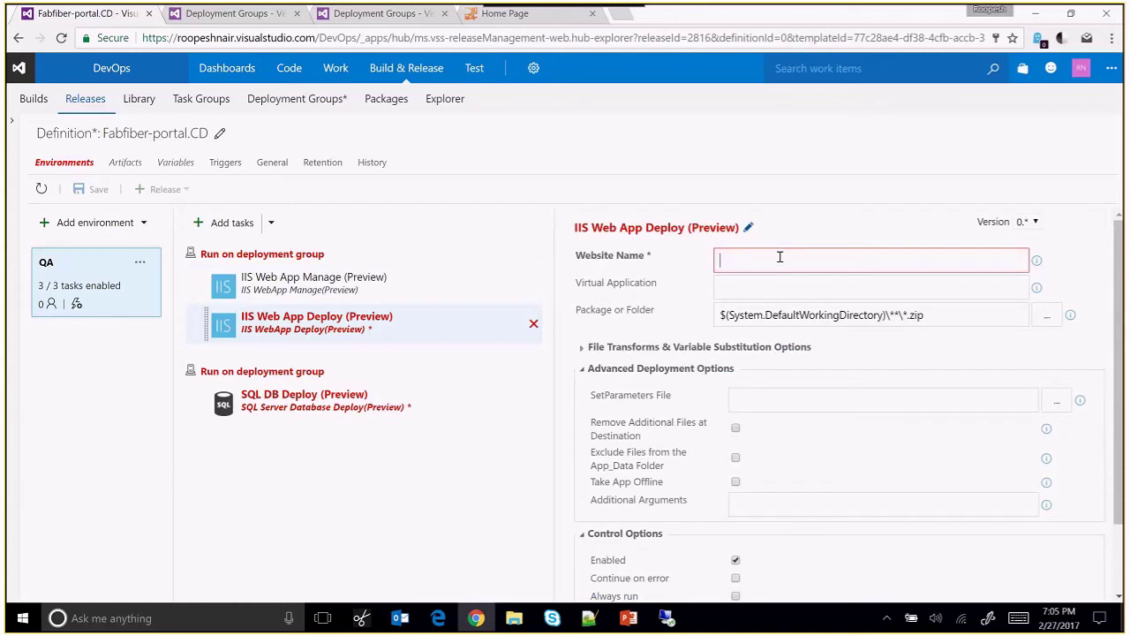
type("W")
key("BackSpace")
type("MvcAp")
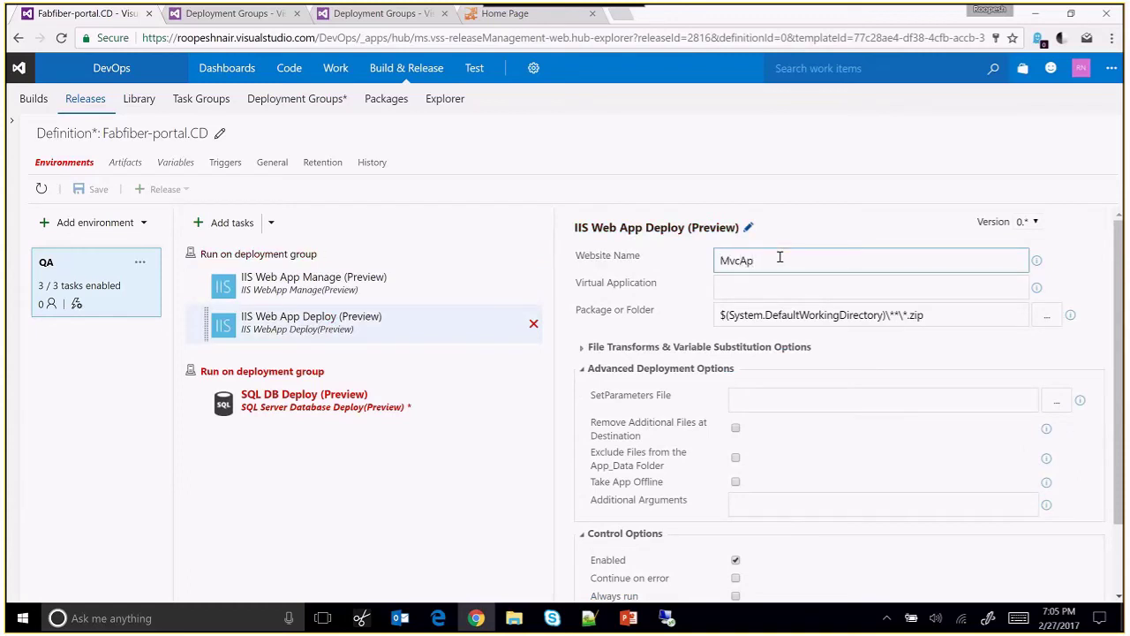
scroll(1111, 275, "down", 1)
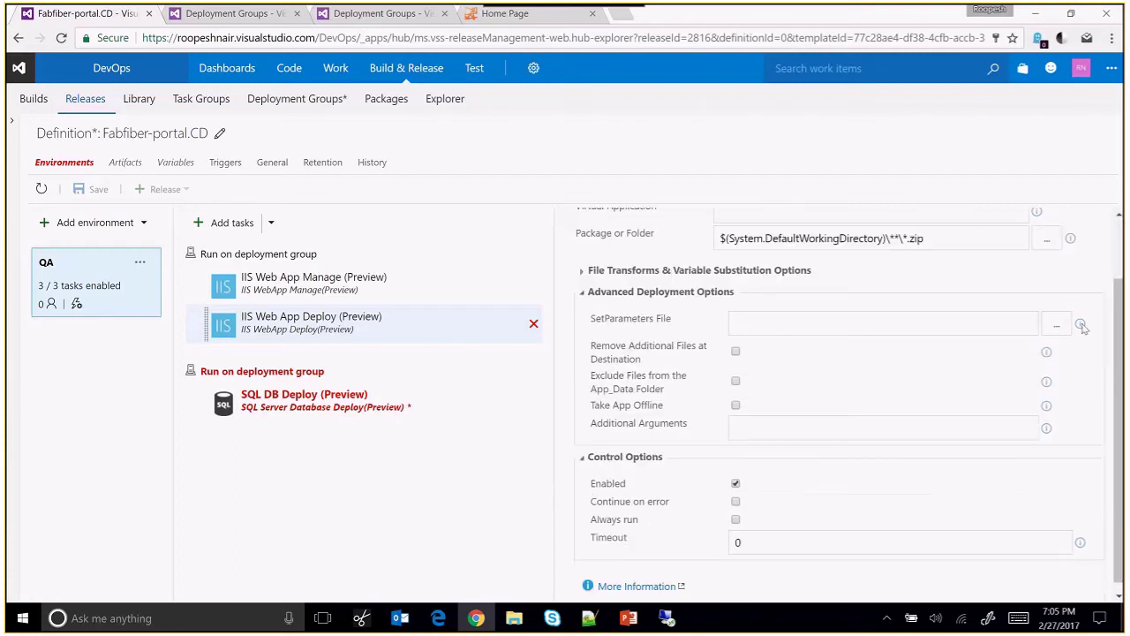
left_click(590, 272)
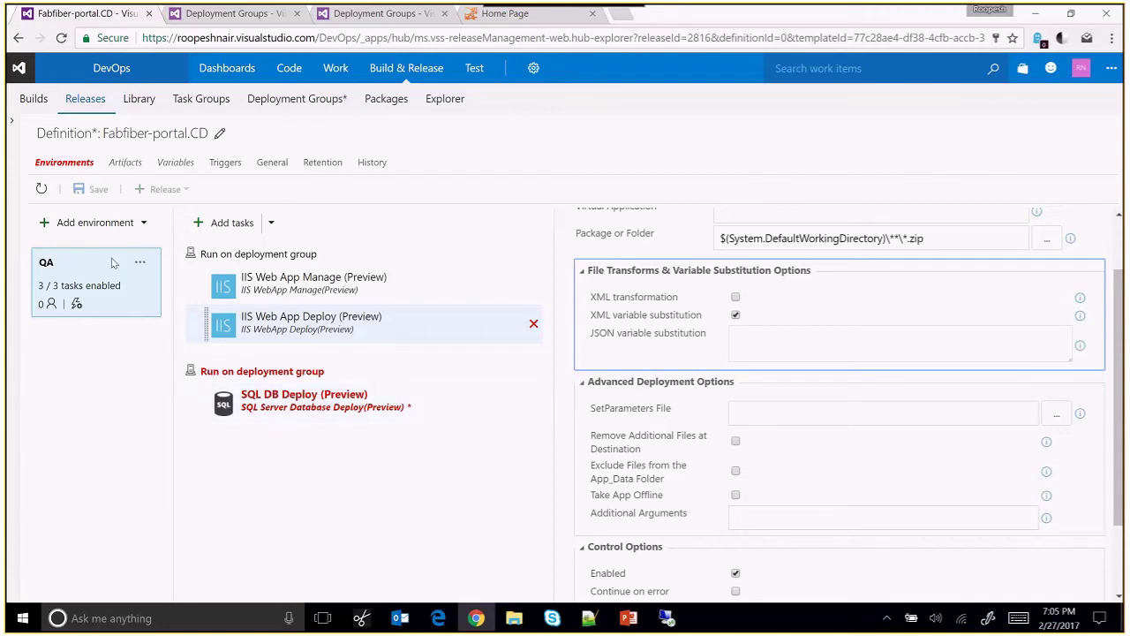
Add a QA variable FabrikamFiber-Express holding the pasted database connection string.
left_click(140, 265)
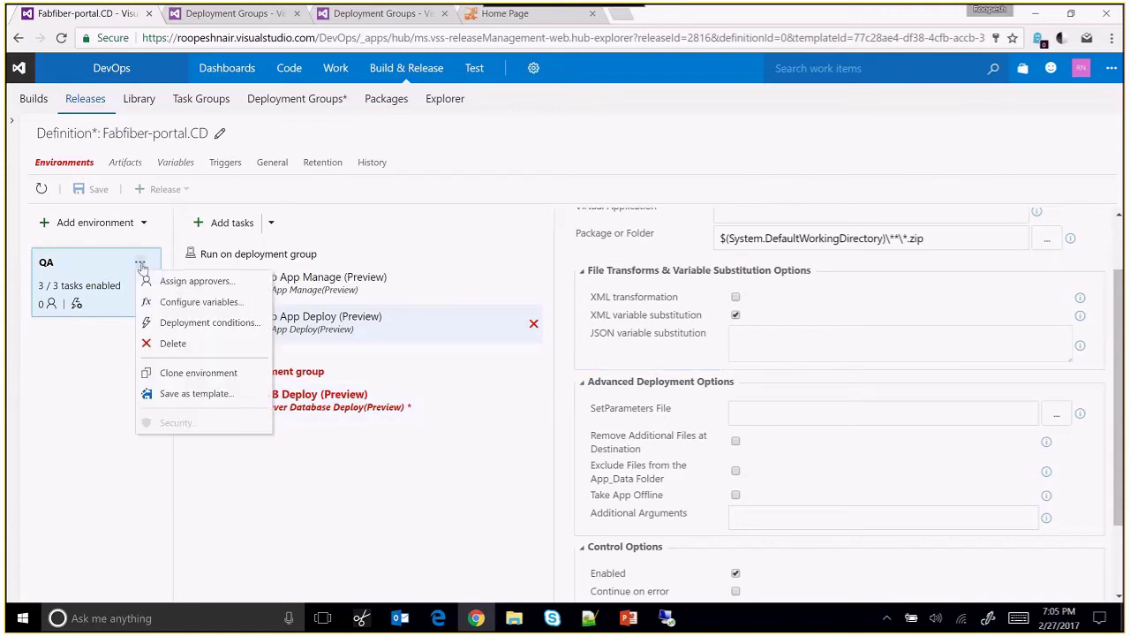
left_click(180, 301)
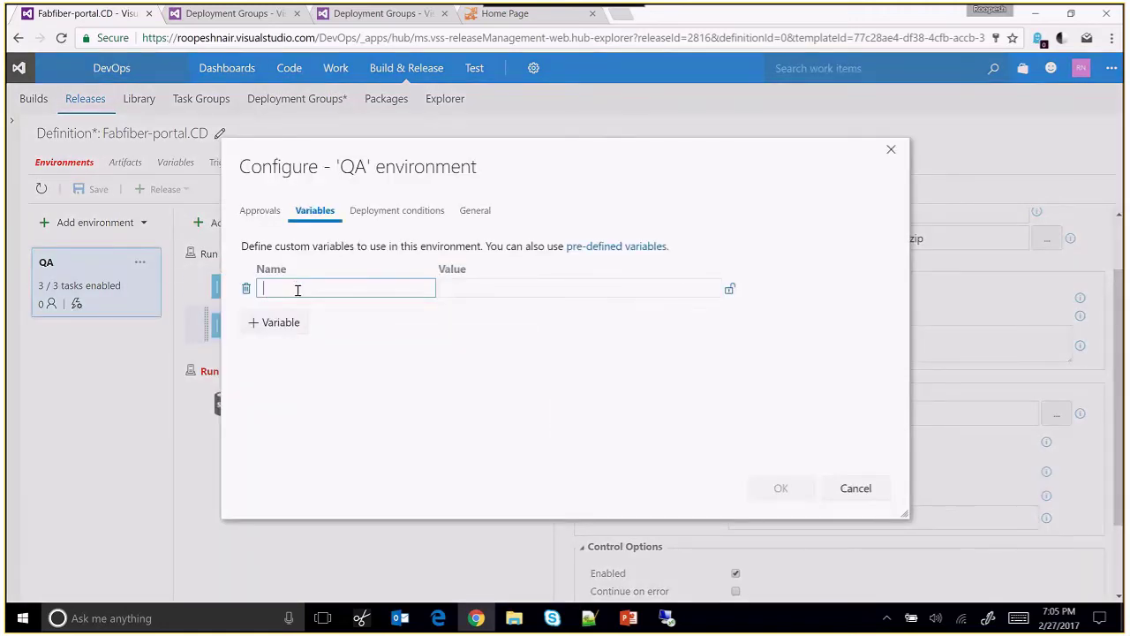
type("Fabfi")
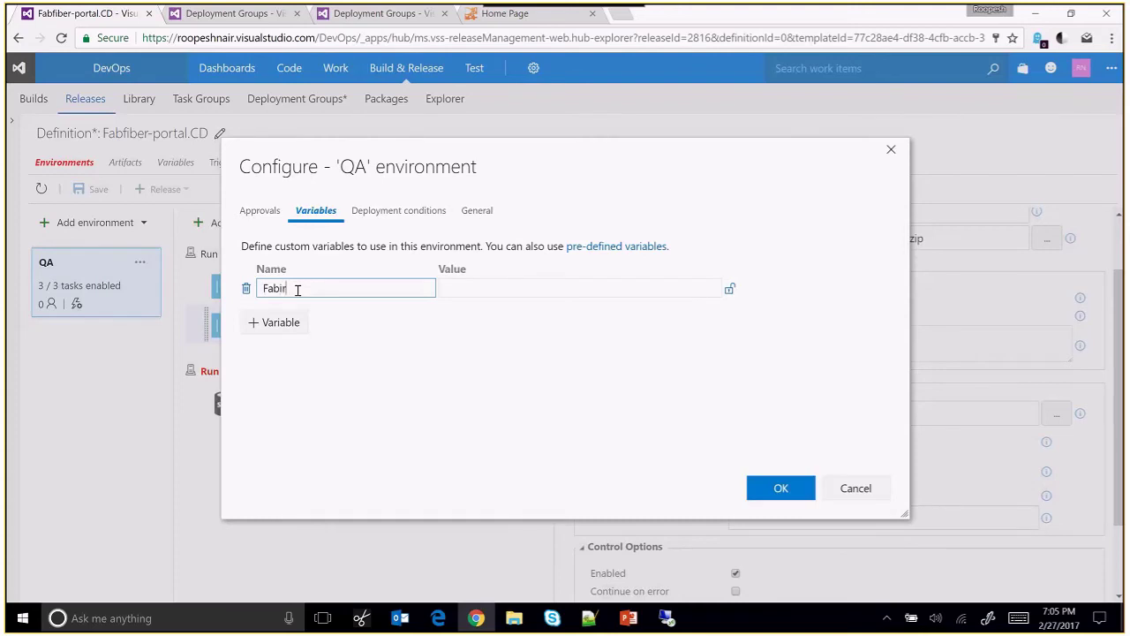
type("kamFiber-Express")
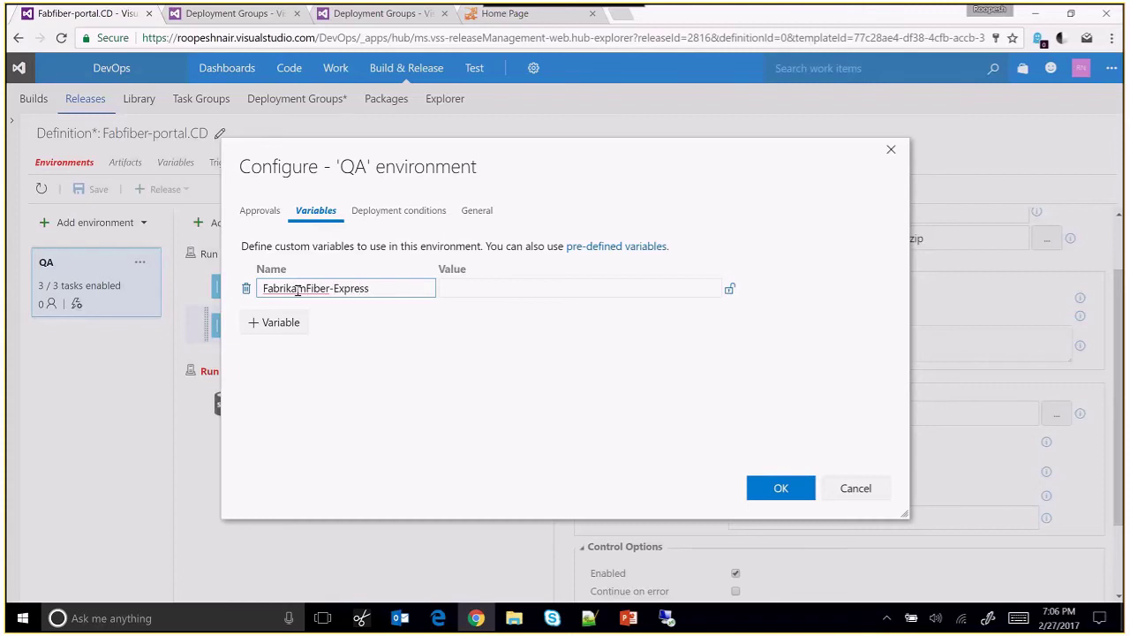
left_click(472, 288)
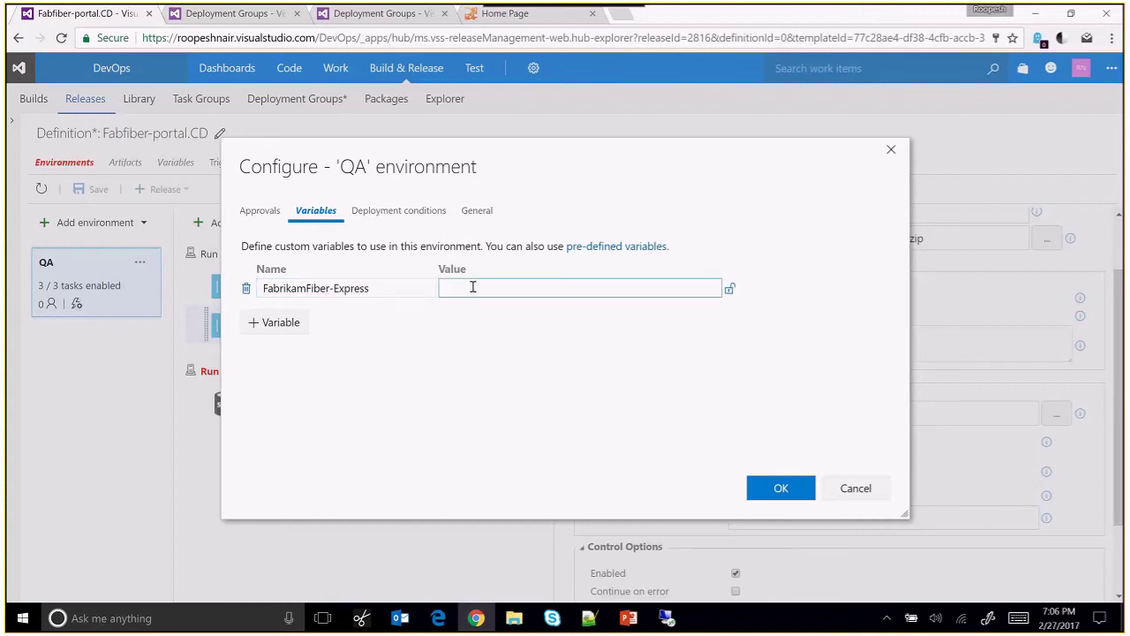
key("ctrl+v")
Add a secret userPwd variable with the account password and save the variables.
left_click(288, 326)
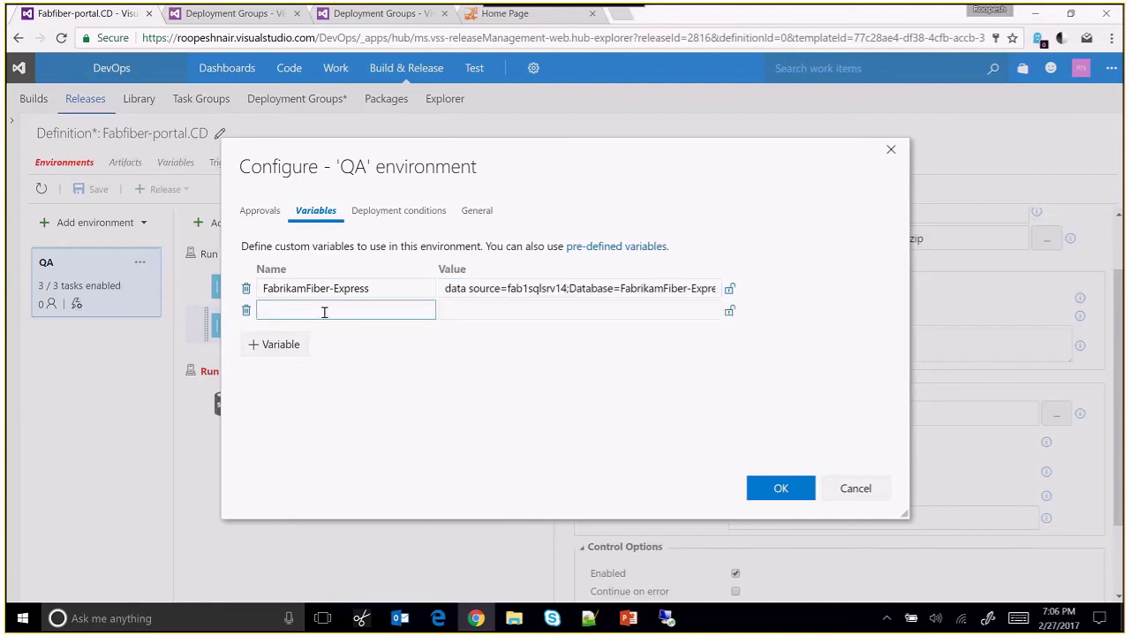
type("userPwd")
key("Tab")
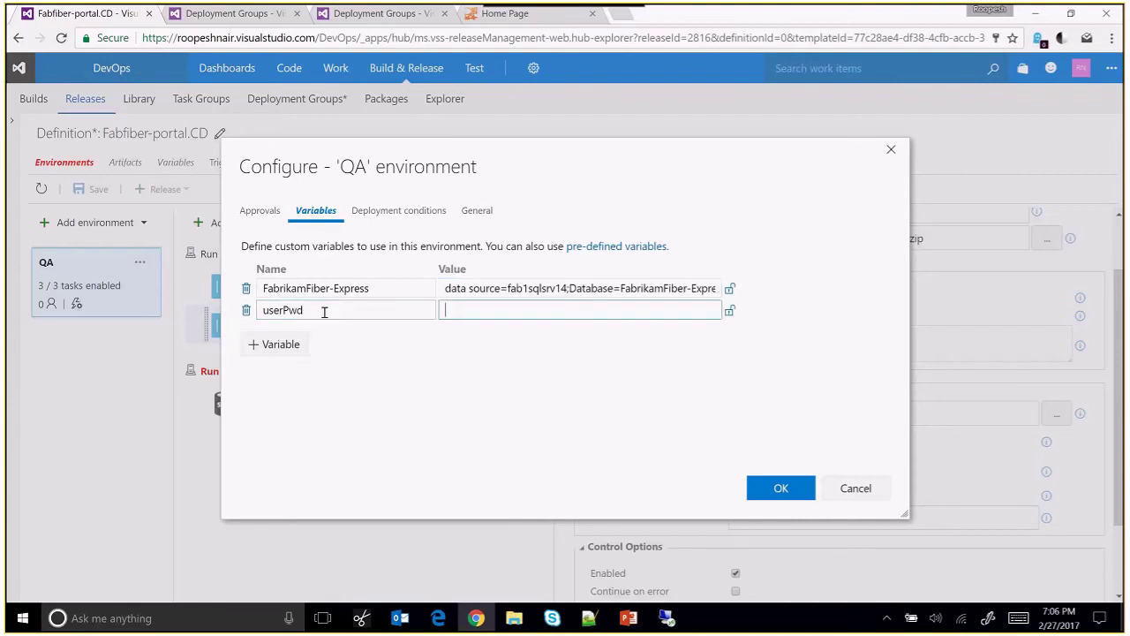
left_click(729, 310)
left_click(719, 310)
type("P")
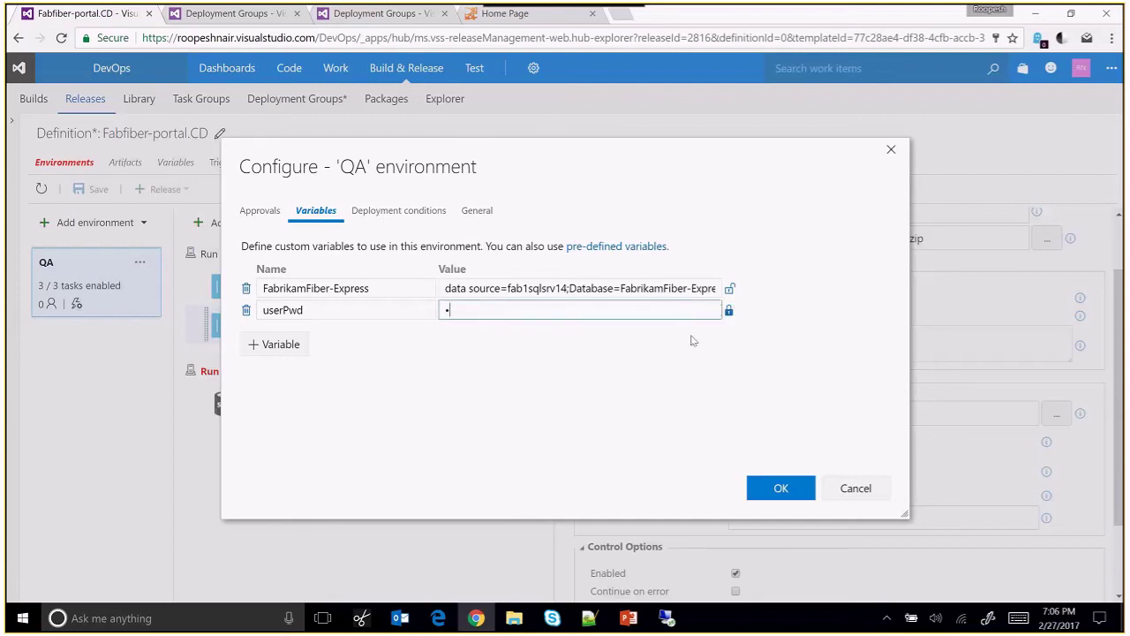
type("ass@word1123")
left_click(759, 488)
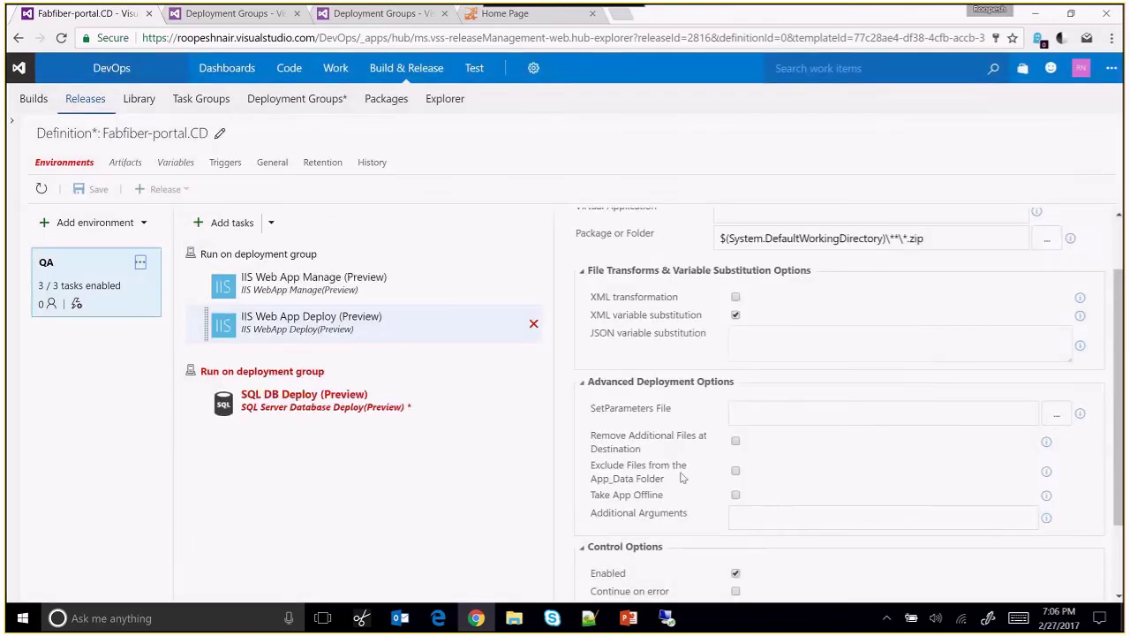
Target the database phase at fabfiber-qa machines tagged DB and show the SQL DB Deploy settings.
left_click(291, 377)
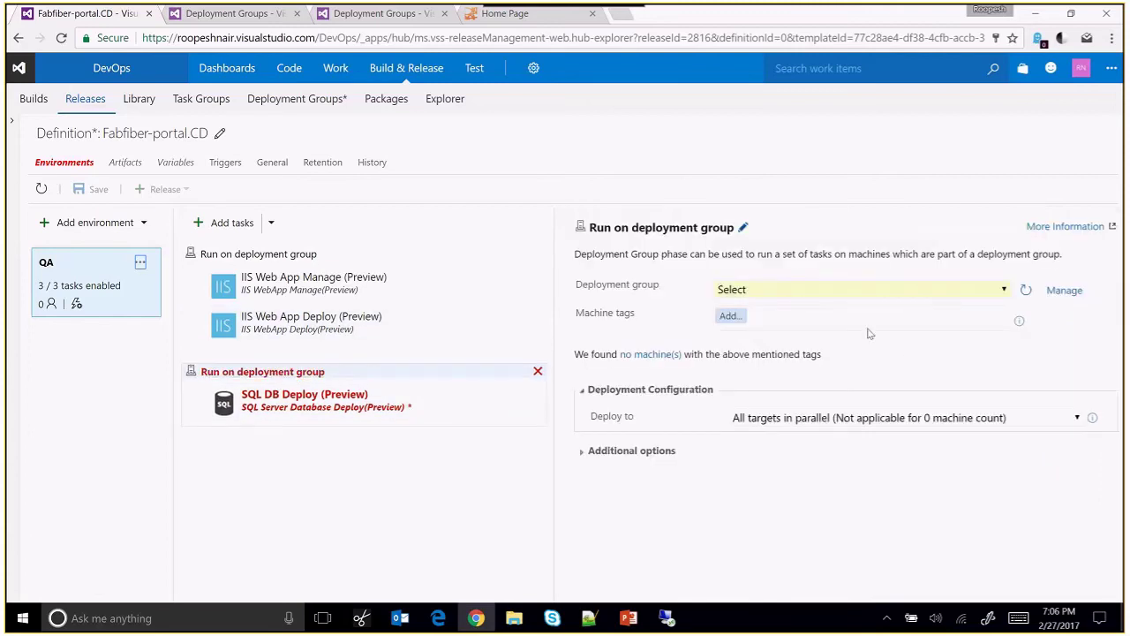
left_click(998, 290)
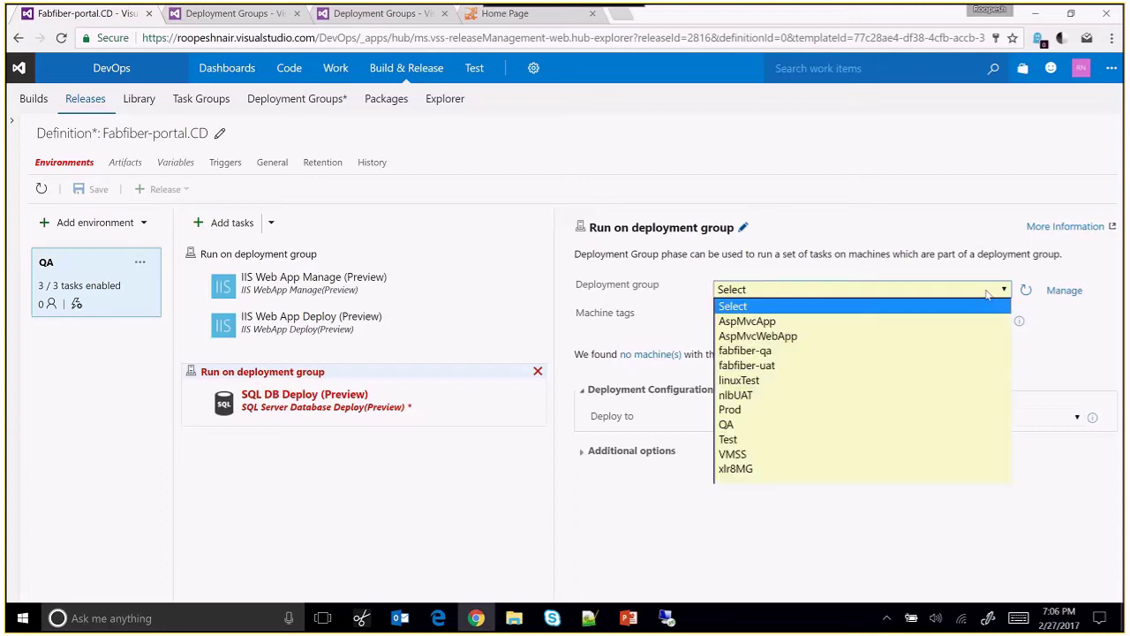
left_click(799, 354)
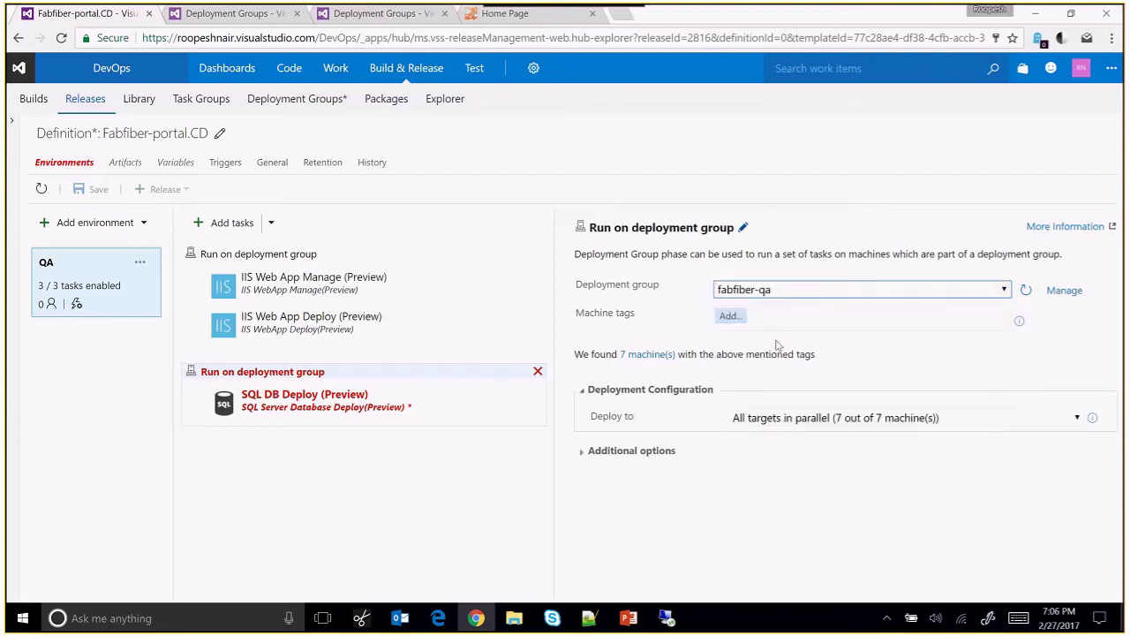
left_click(729, 315)
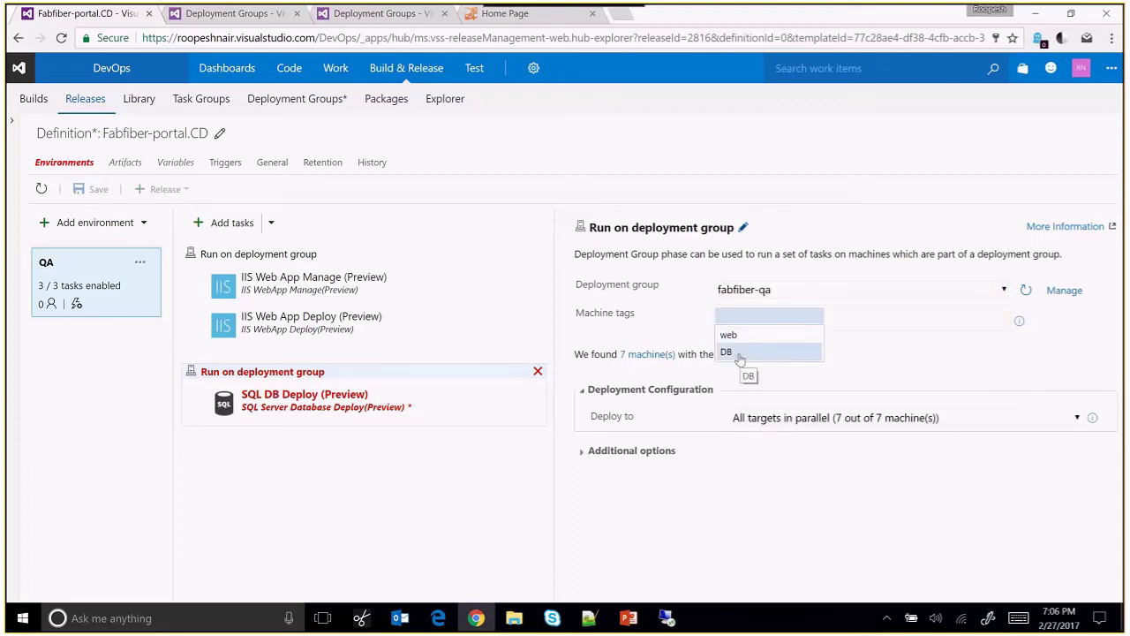
left_click(739, 354)
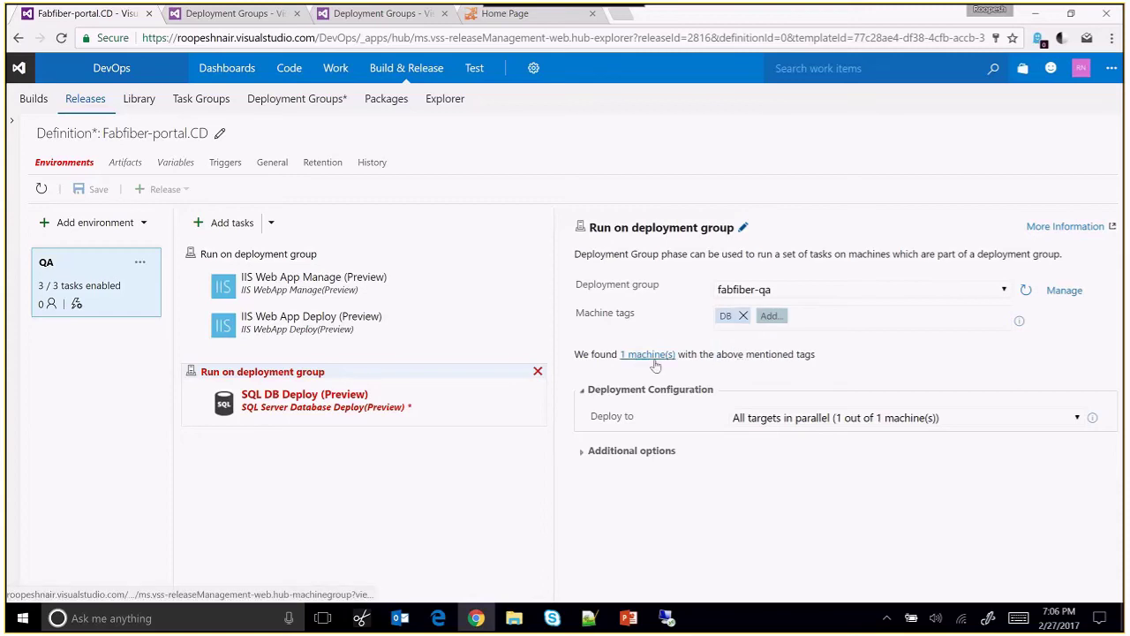
left_click(494, 400)
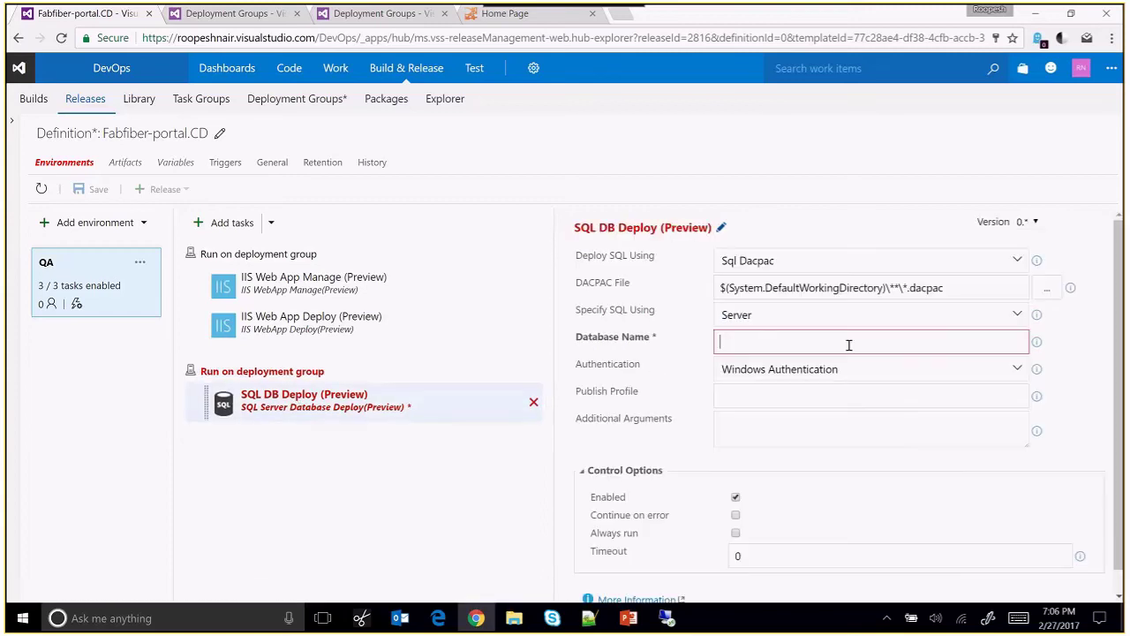
Keep Sql Dacpac as the deploy method and set the database name to FabrikamFiber-Express.
left_click(849, 344)
left_click(932, 264)
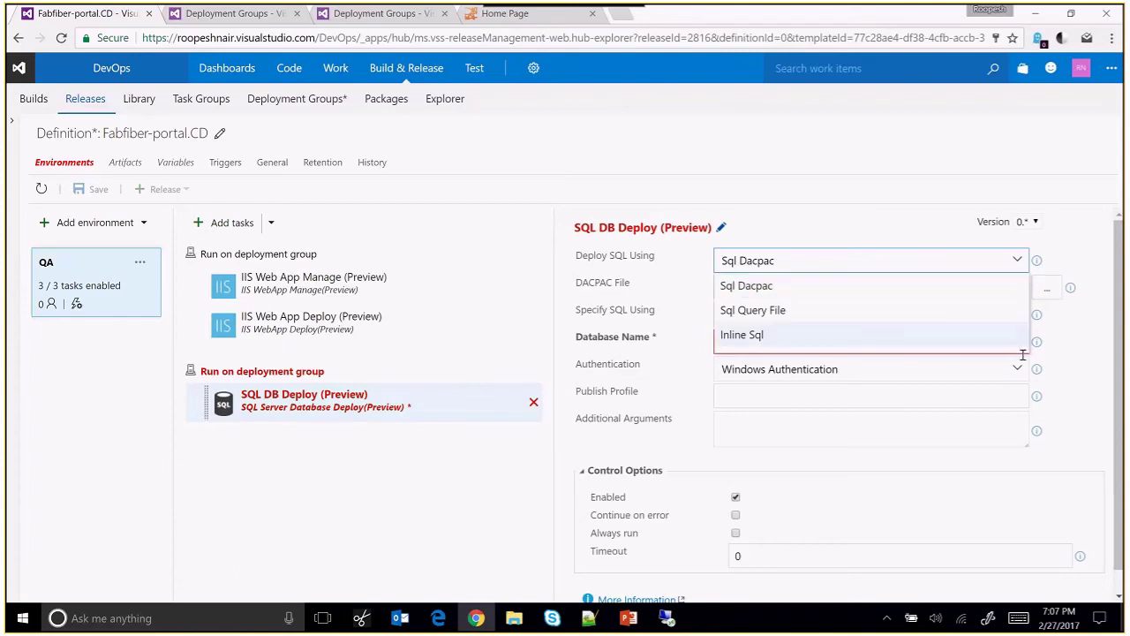
left_click(954, 345)
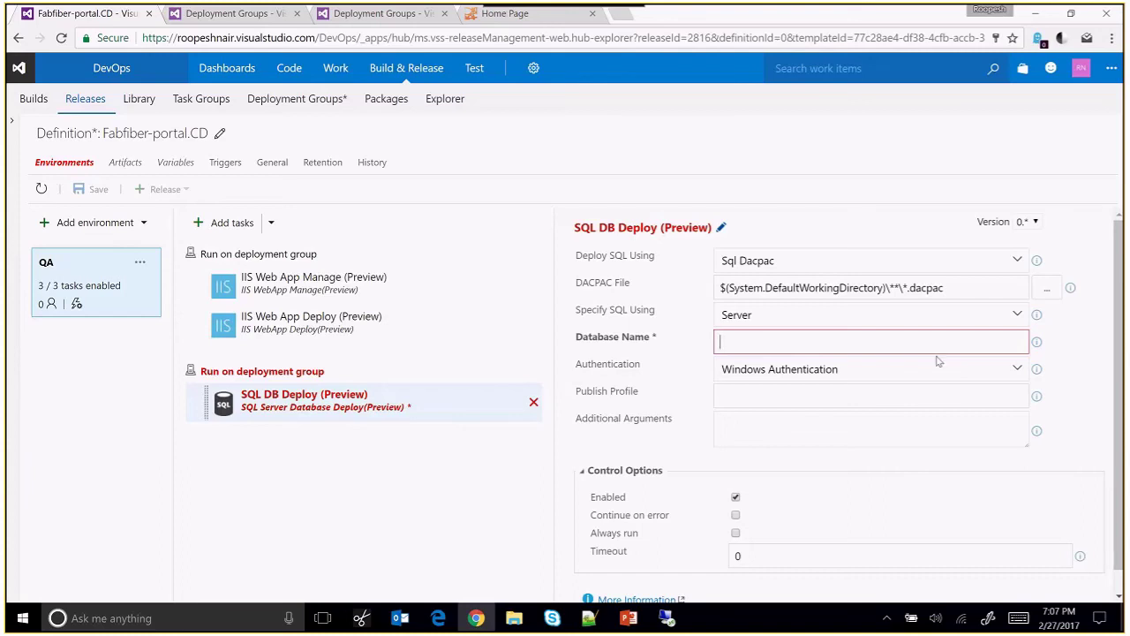
type("Fabrikma")
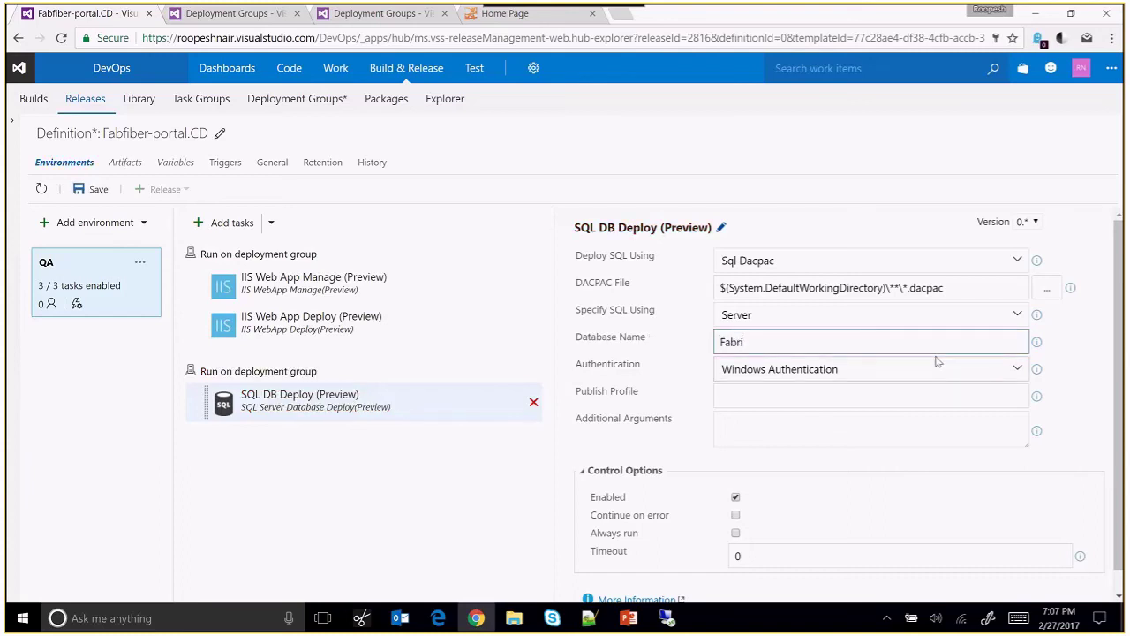
key("BackSpace")
key("BackSpace")
type("amFiber-Express")
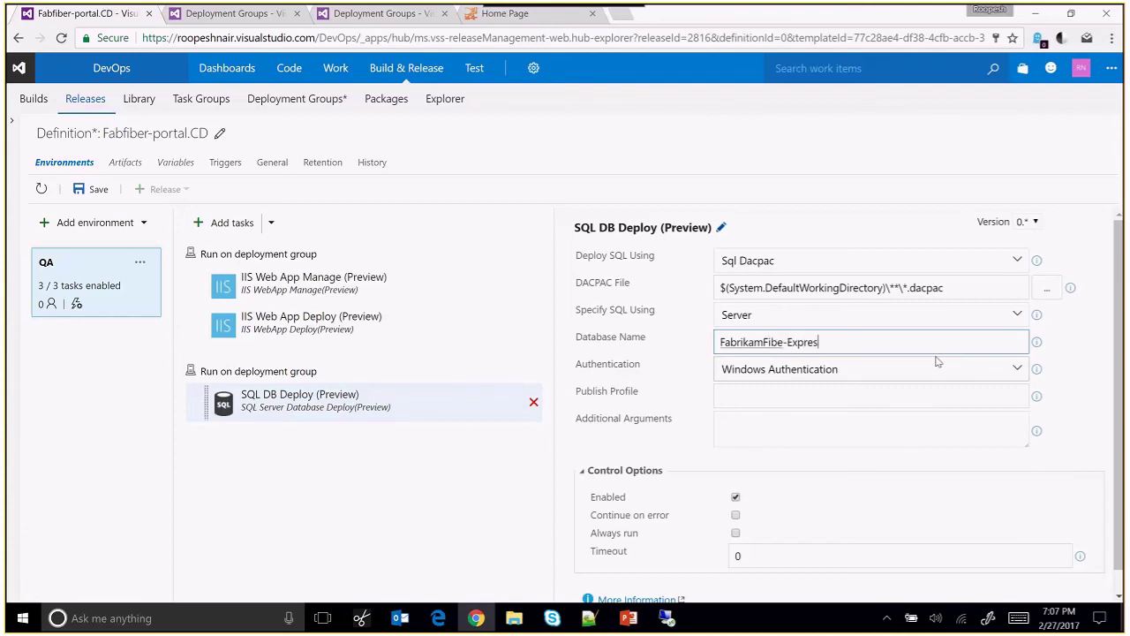
left_click(787, 342)
type("r")
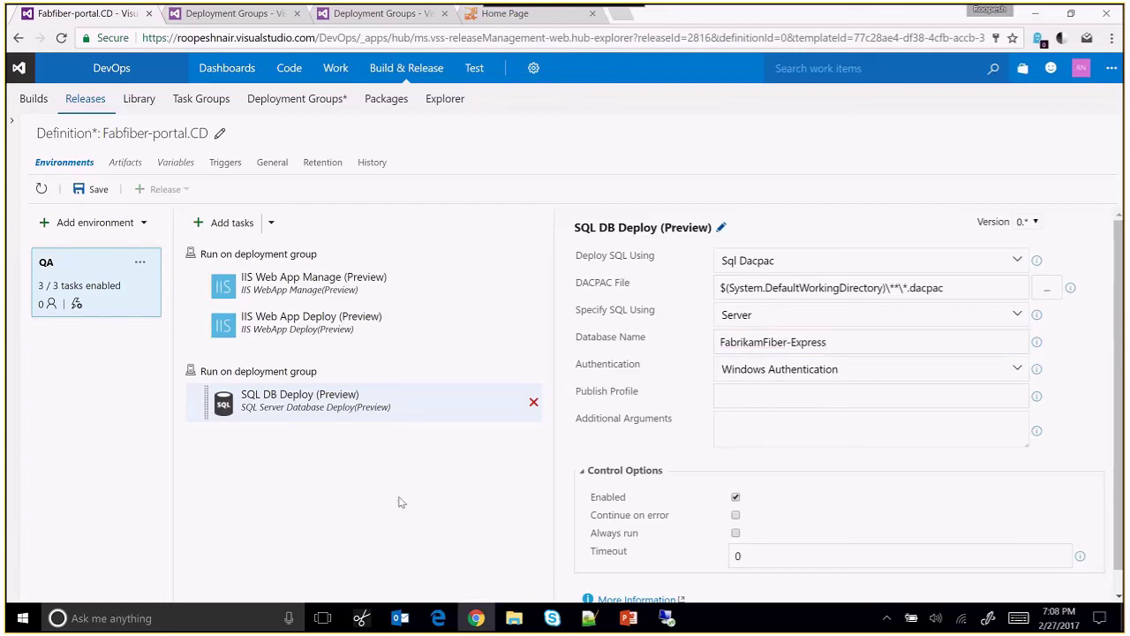
Save the Fabfiber-portal.CD definition, create Release-1 from it, and open its summary page.
left_click(94, 197)
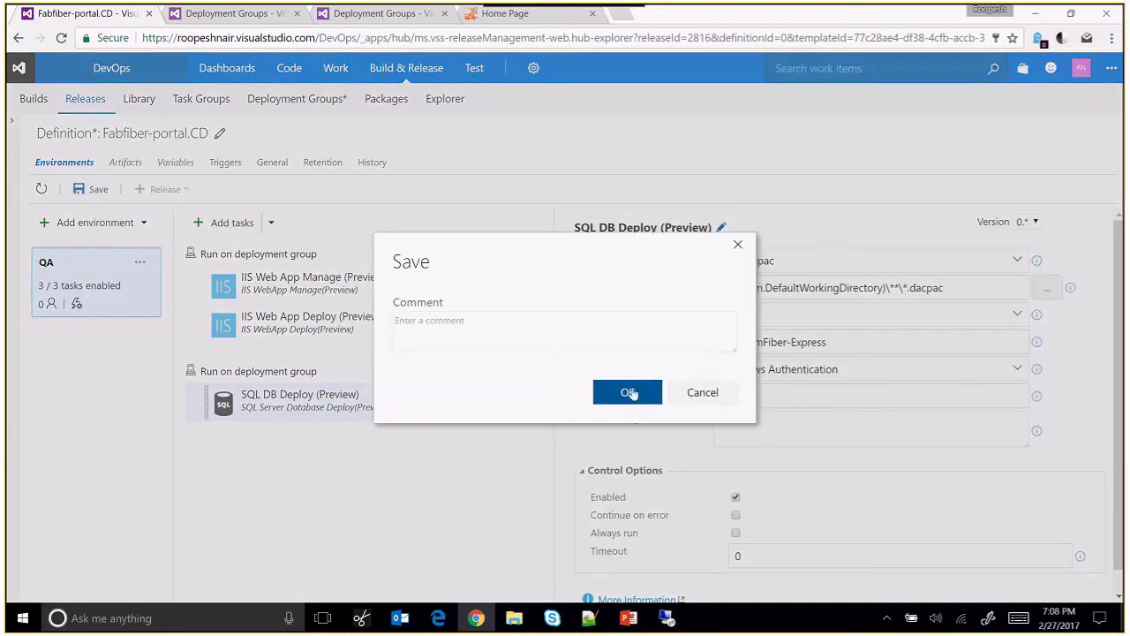
left_click(628, 392)
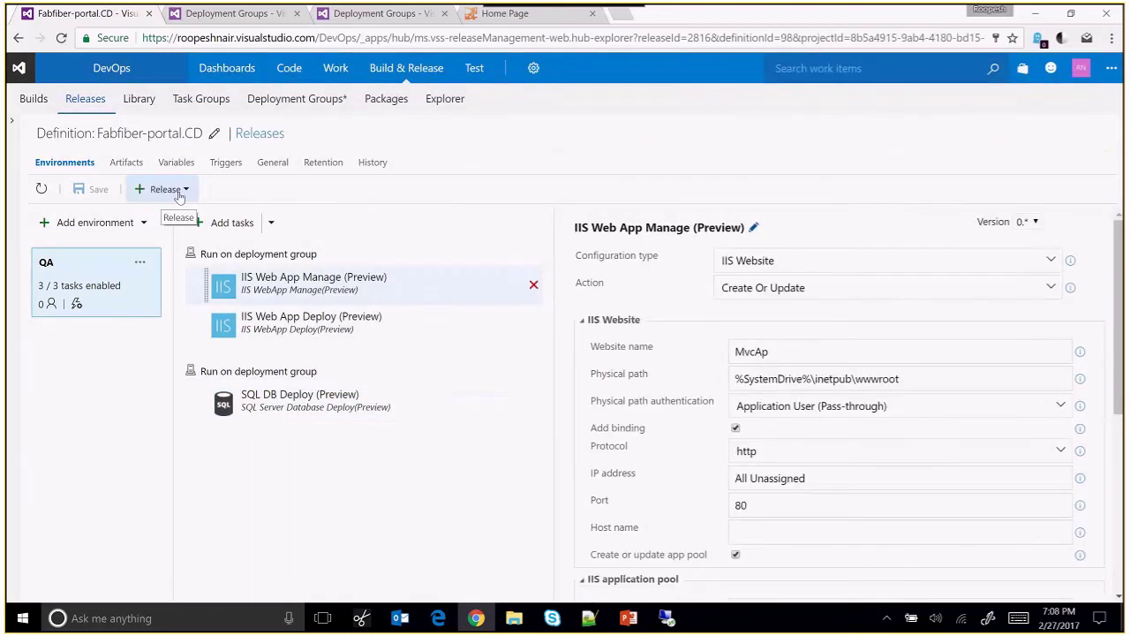
left_click(179, 195)
left_click(169, 219)
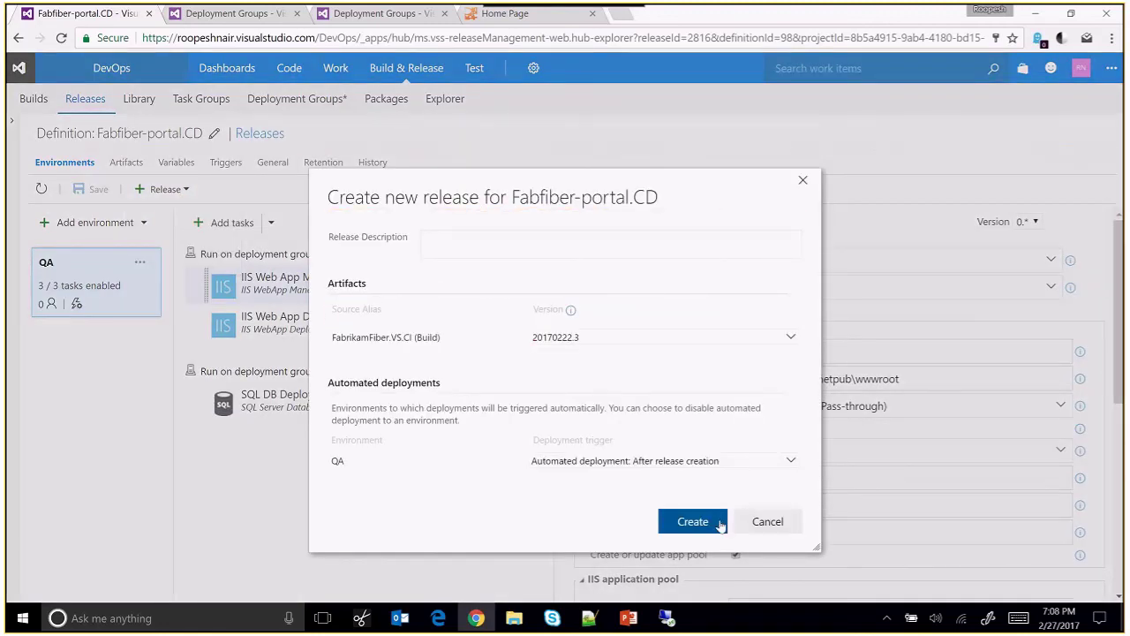
left_click(693, 522)
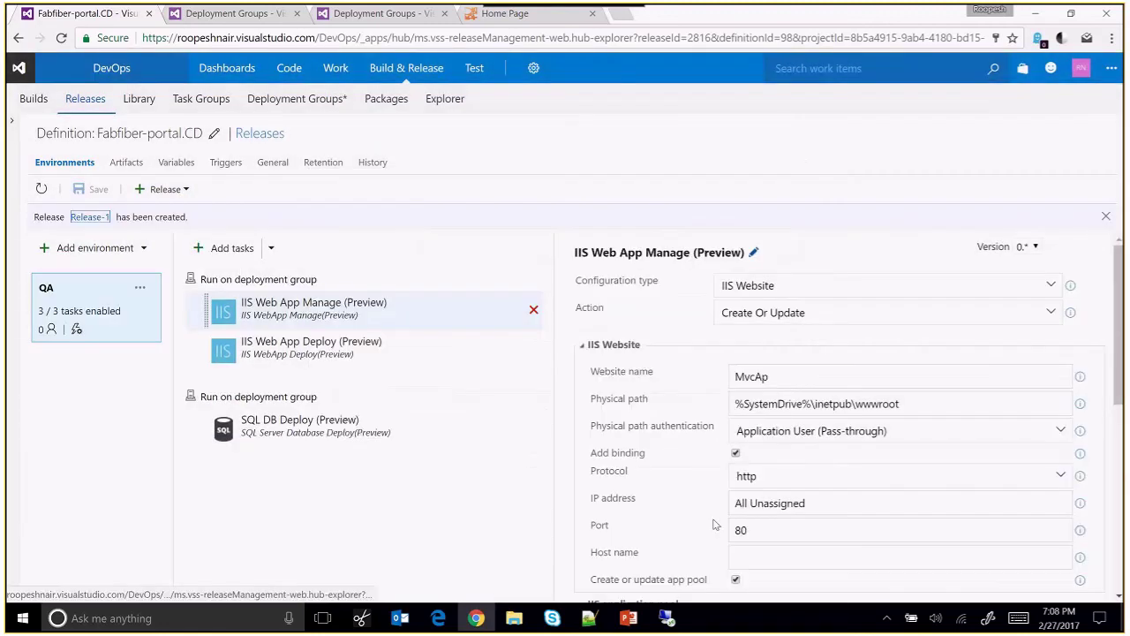
left_click(90, 216)
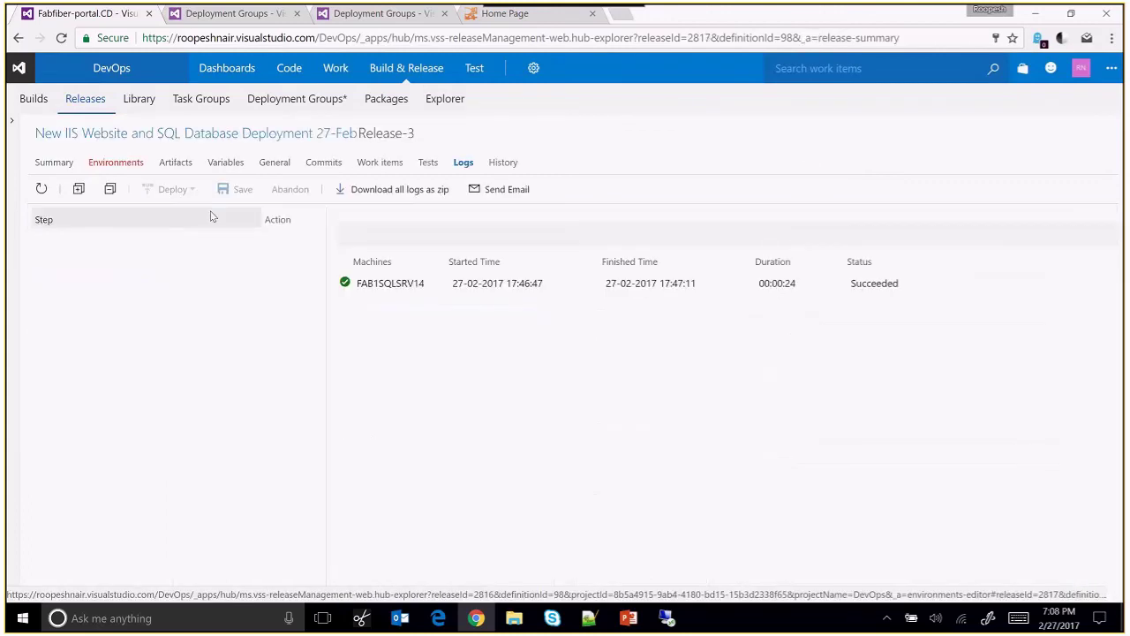
Review Release-1's logs, including FAB1WEBSRV0's, confirming all six web machines in fabfiber-qa succeeded.
left_click(463, 162)
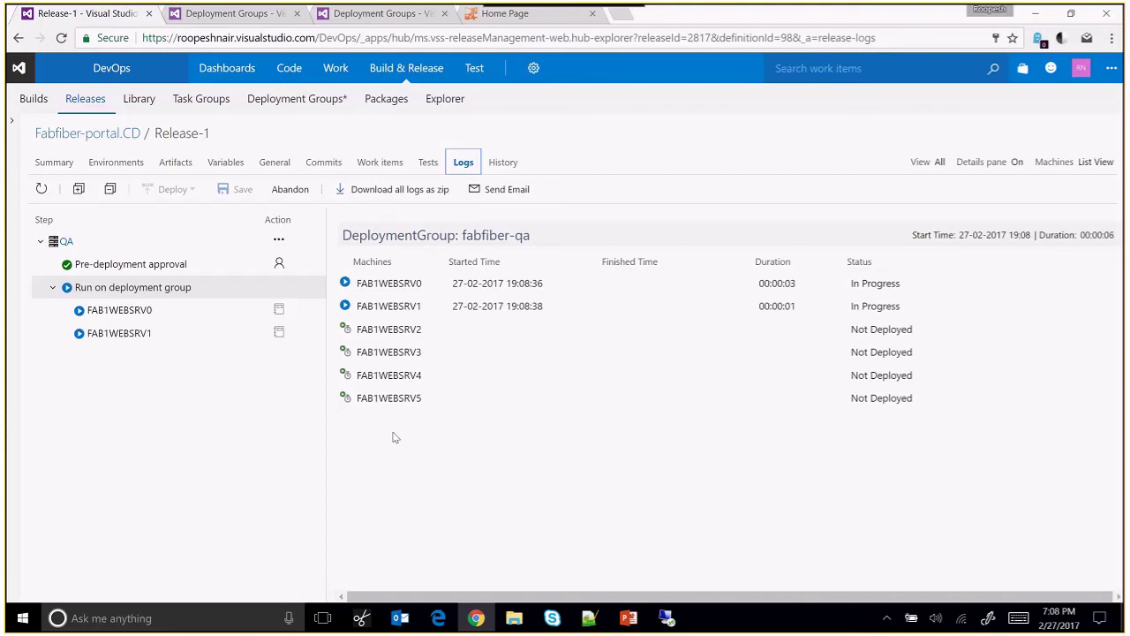
left_click(135, 316)
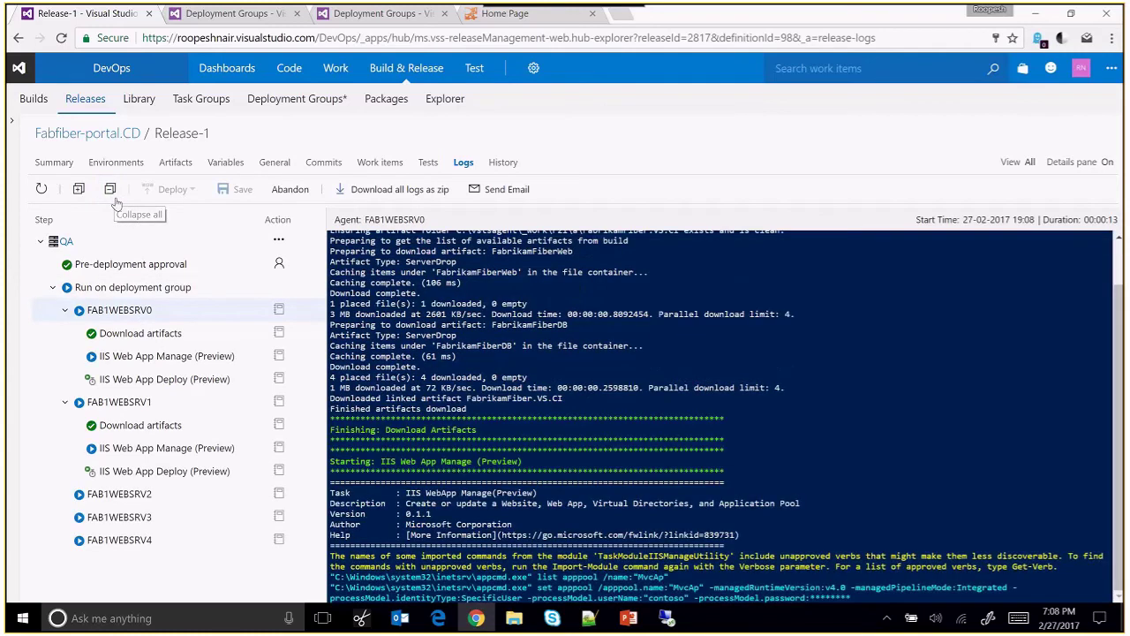
left_click(110, 291)
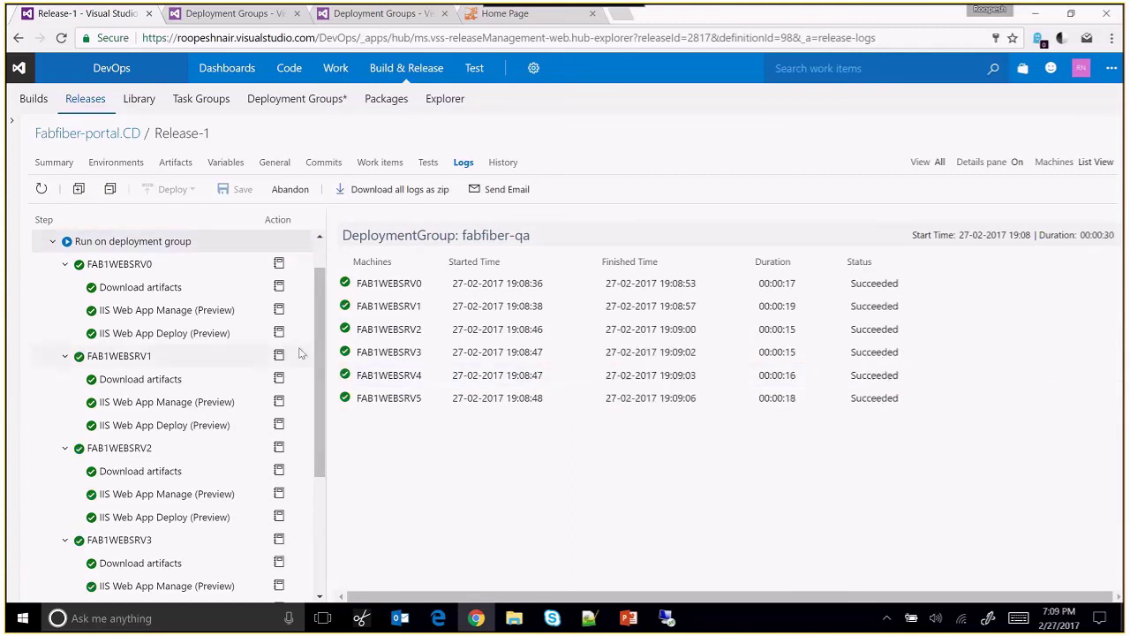
left_click(53, 243)
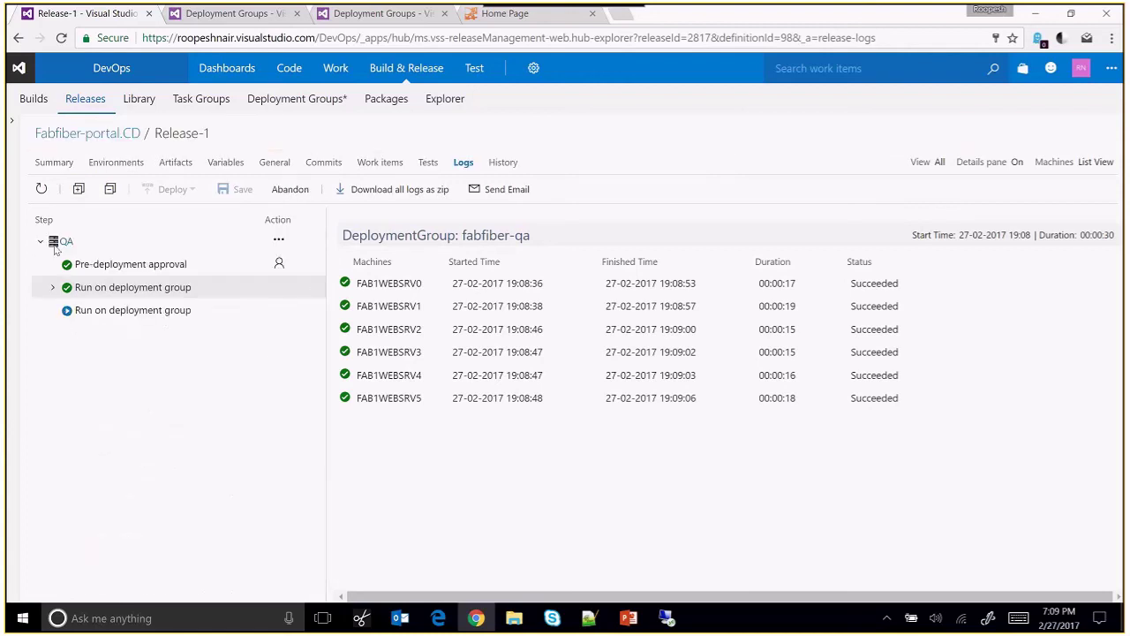
View FAB1SQLSRV14's database-phase console log and refresh until its deployment succeeds.
left_click(68, 312)
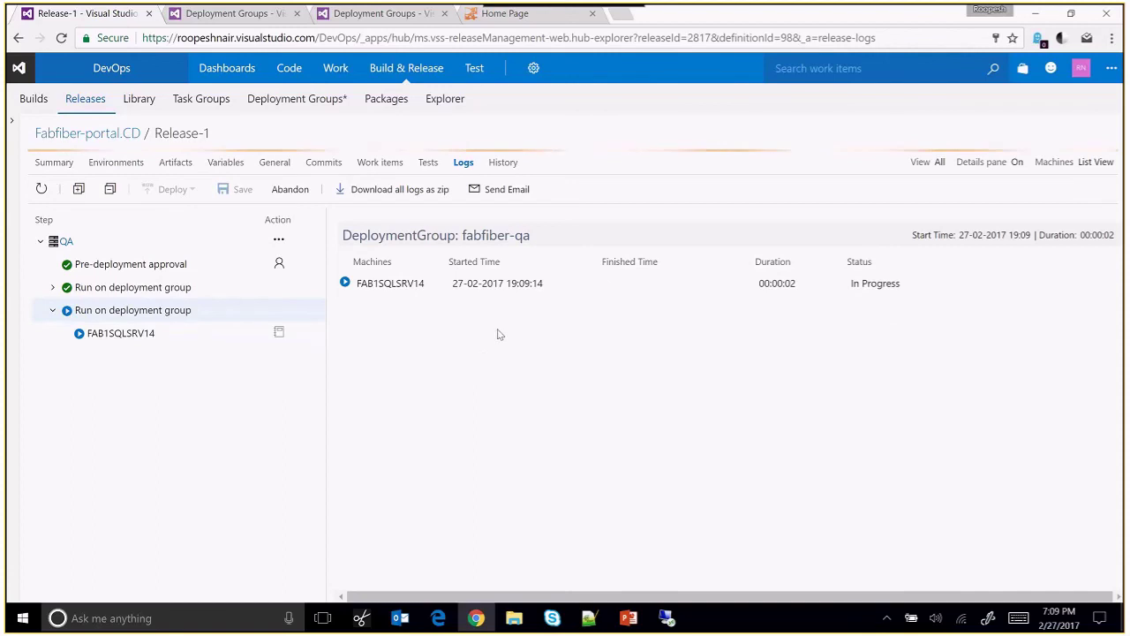
left_click(171, 336)
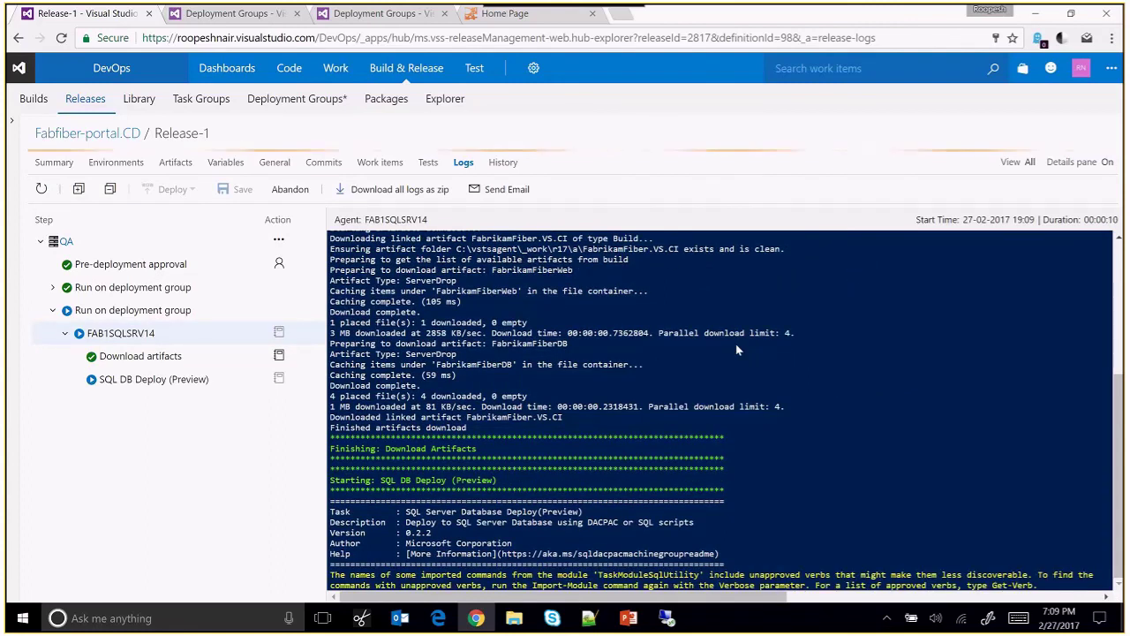
left_click(476, 18)
key("F5")
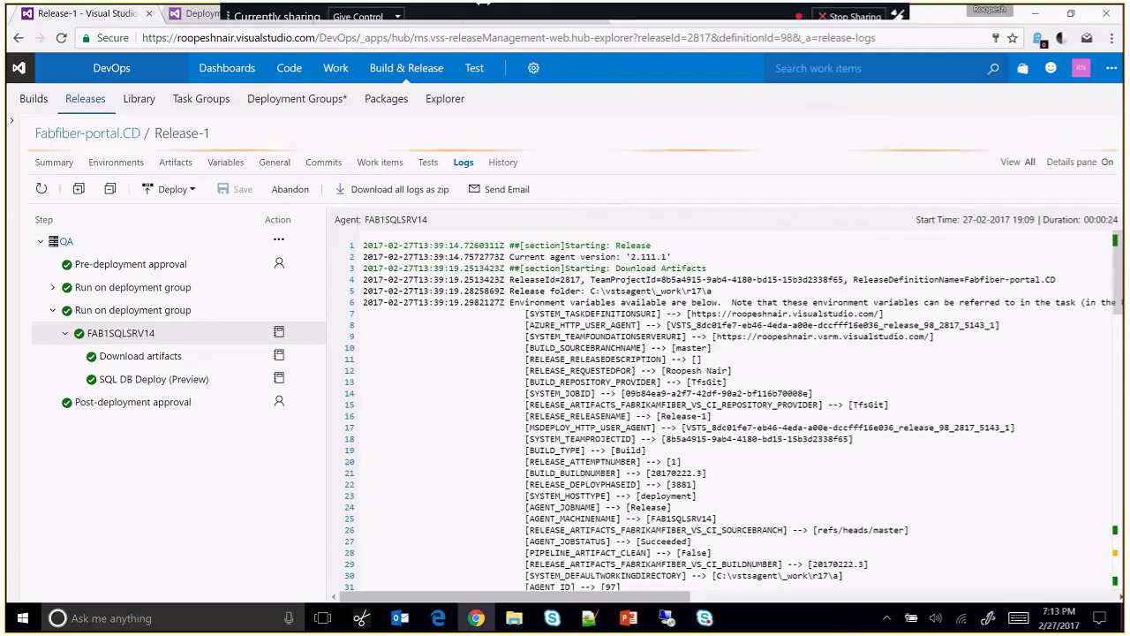
Show the fabfiber-qa machine list and FAB1WEBSRV5's release history with Release-1 / QA.
left_click(204, 14)
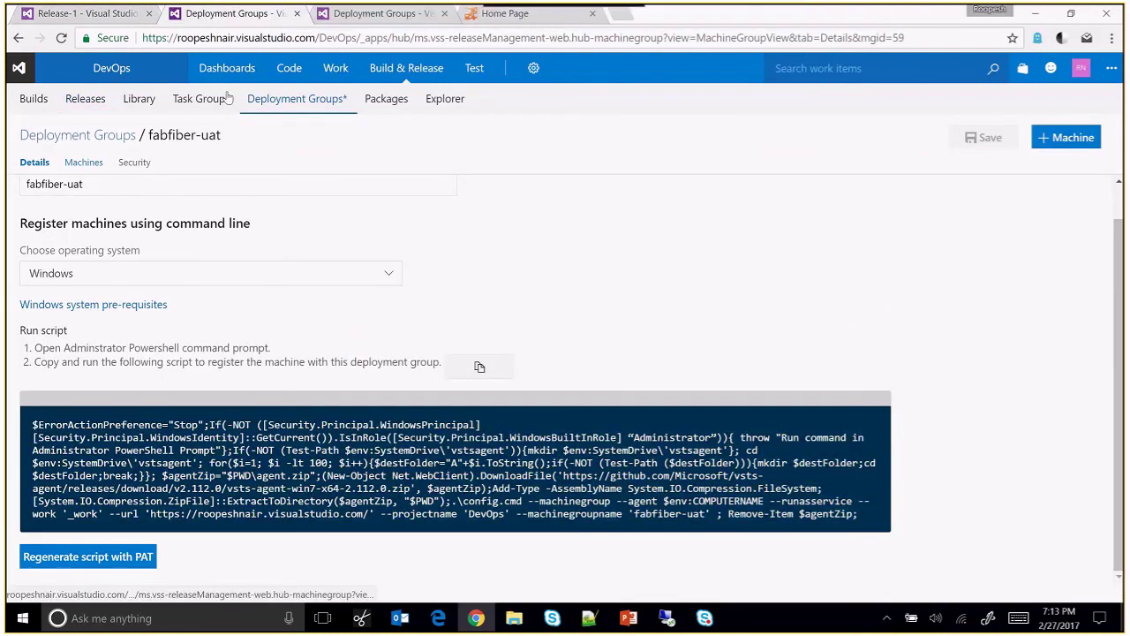
left_click(343, 25)
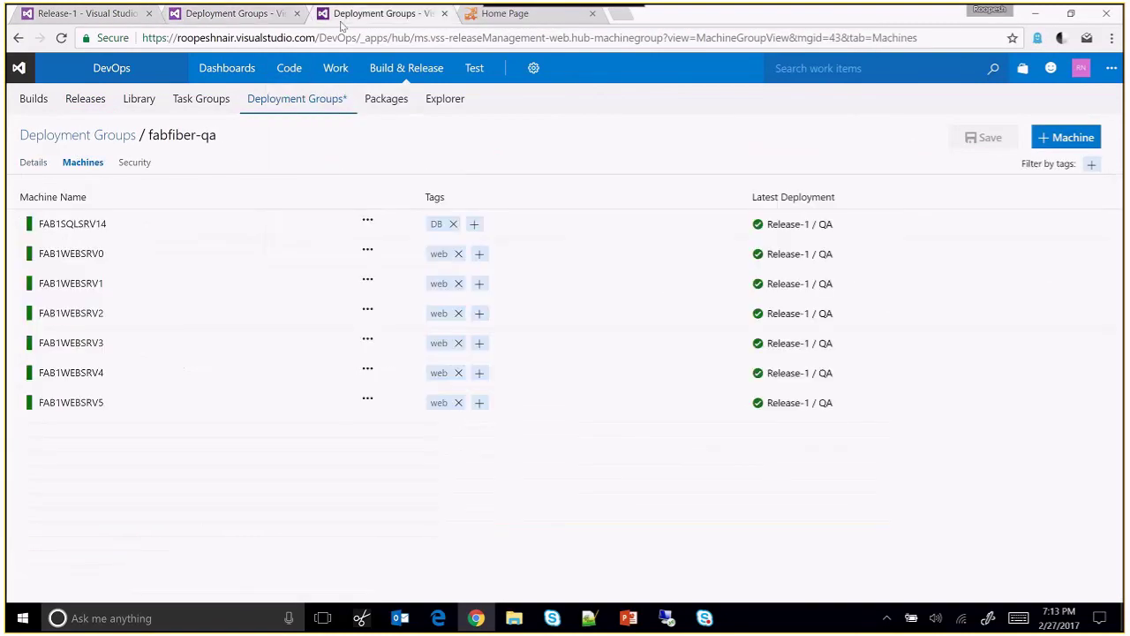
left_click(77, 411)
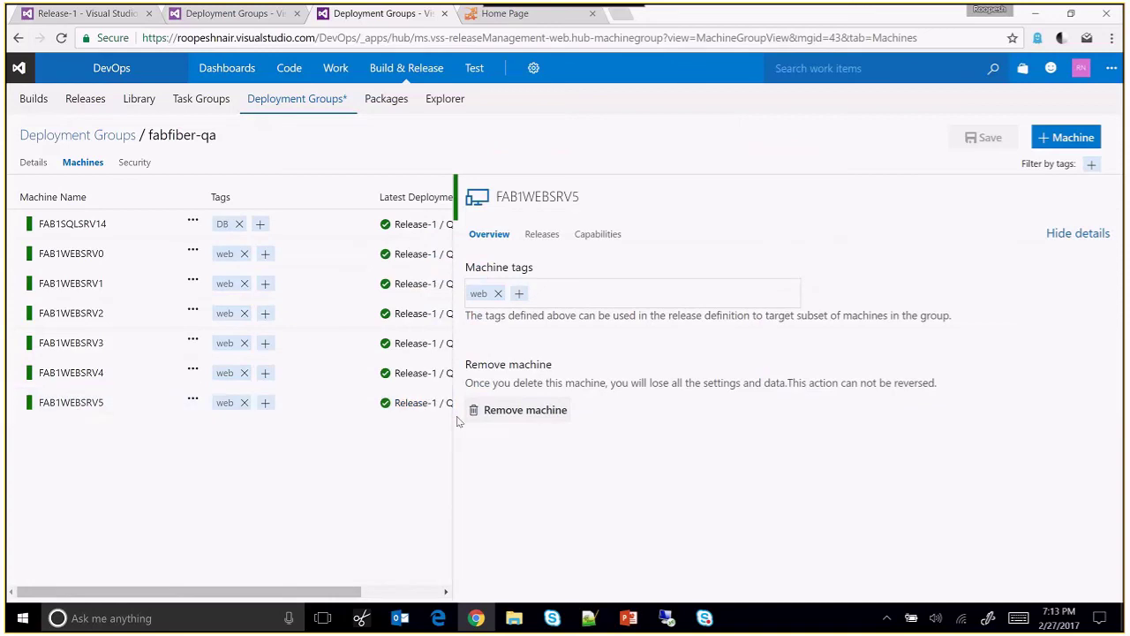
left_click_drag(458, 421, 590, 406)
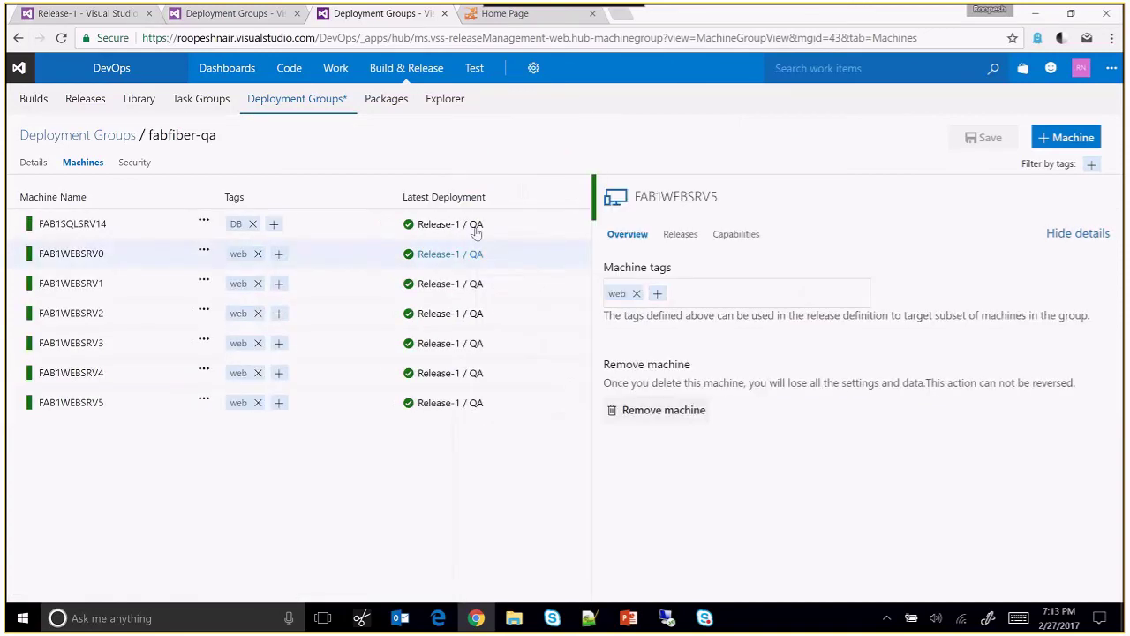
left_click(677, 240)
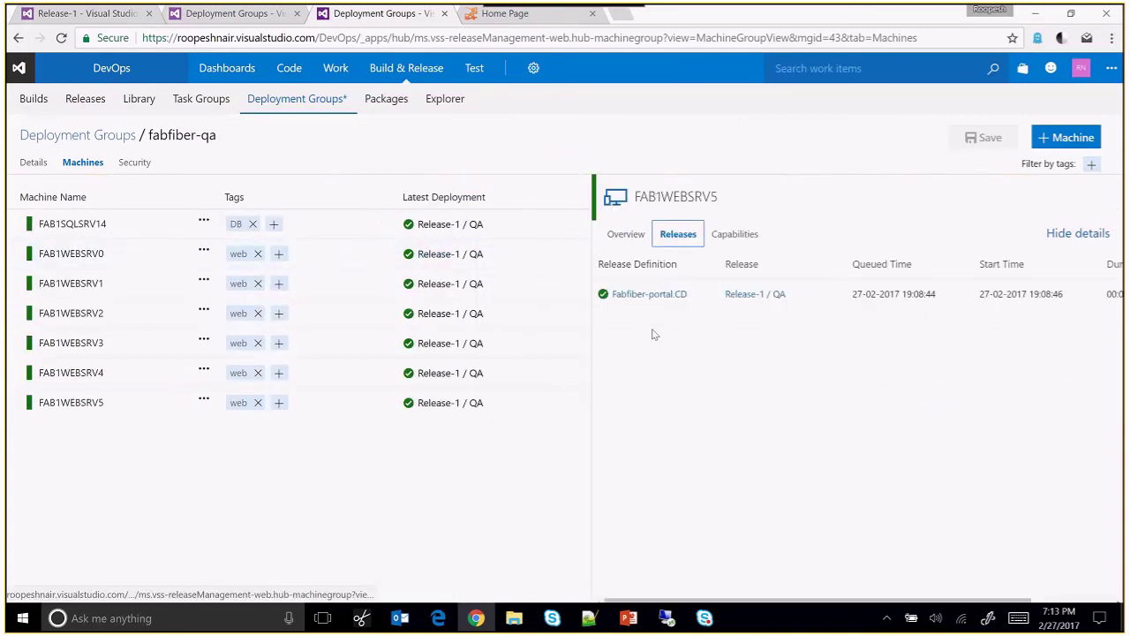